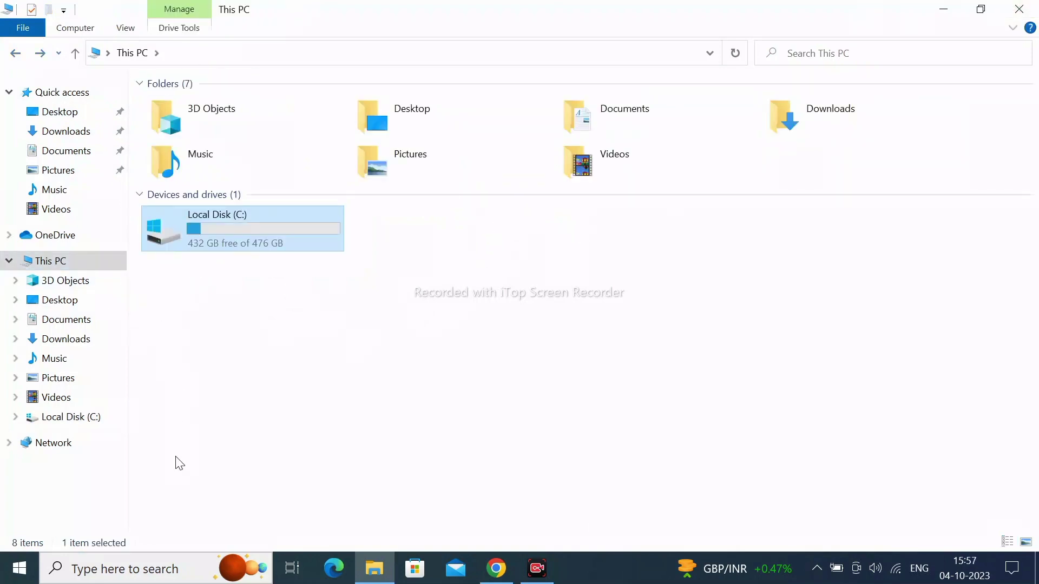
{"action": "left_click", "coordinate": [1018, 9]}
{"action": "key", "text": "super+s"}
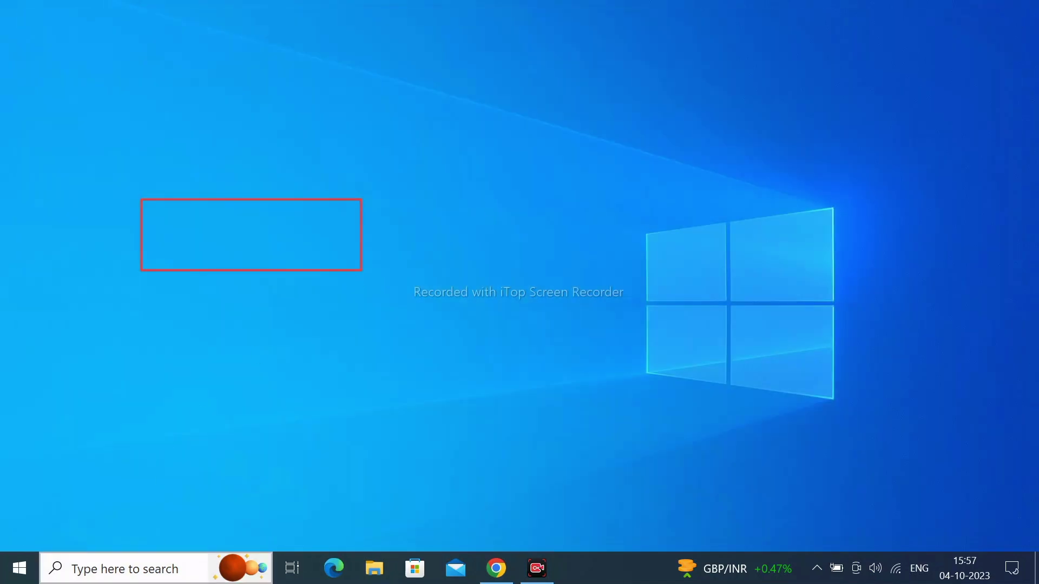
{"action": "type", "text": "control"}
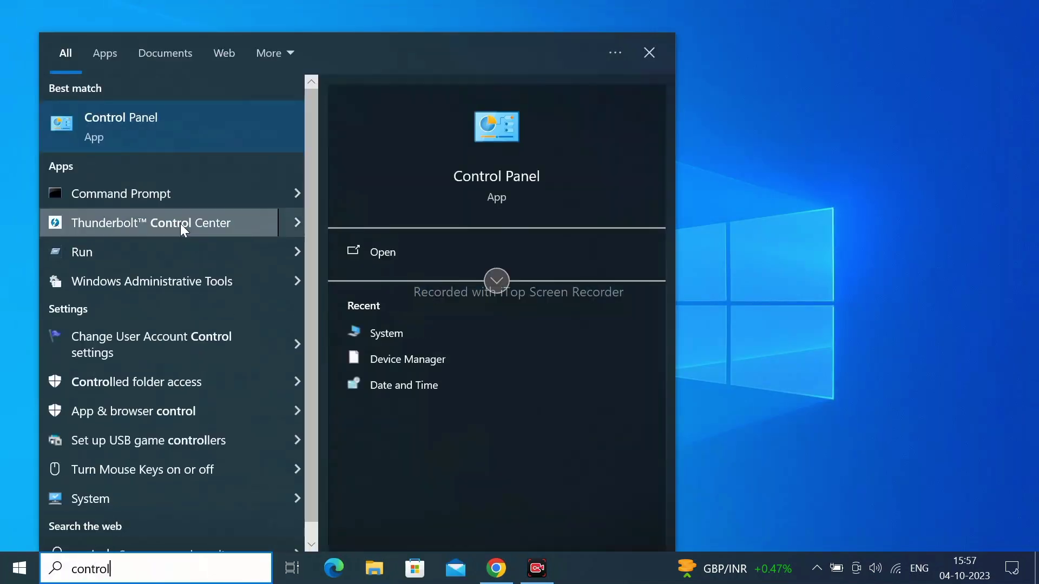
{"action": "left_click", "coordinate": [183, 135]}
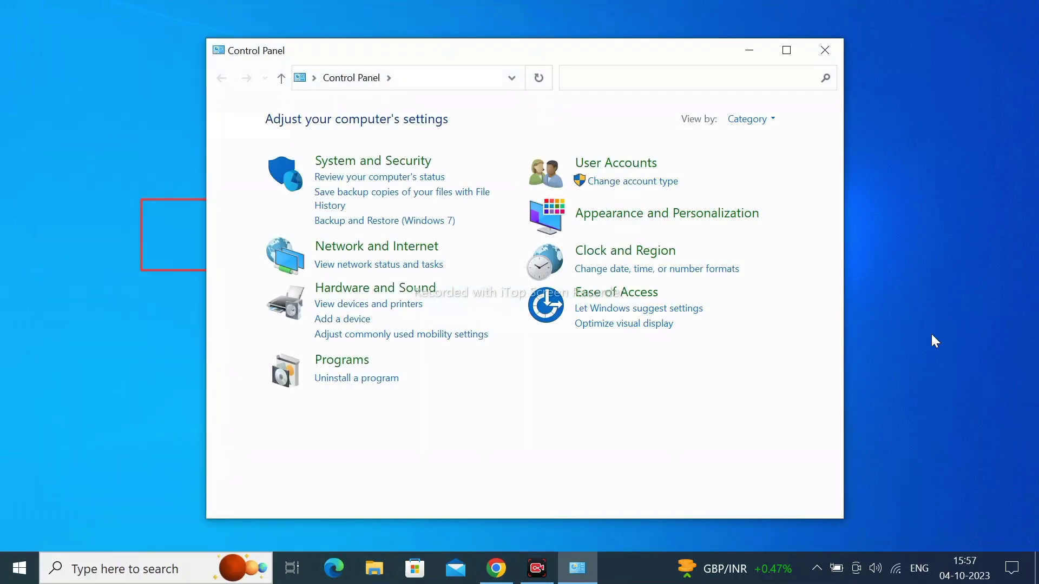
{"action": "left_click", "coordinate": [826, 50]}
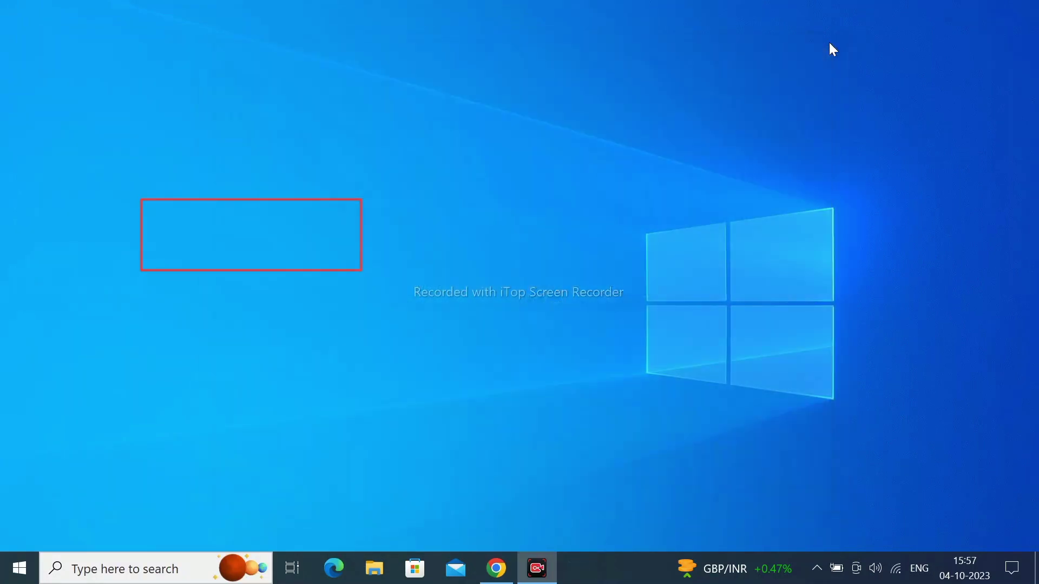
- Start diskpart from a command prompt and run list disk to check the computer's physical disks
{"action": "key", "text": "super+r"}
{"action": "type", "text": "cmd"}
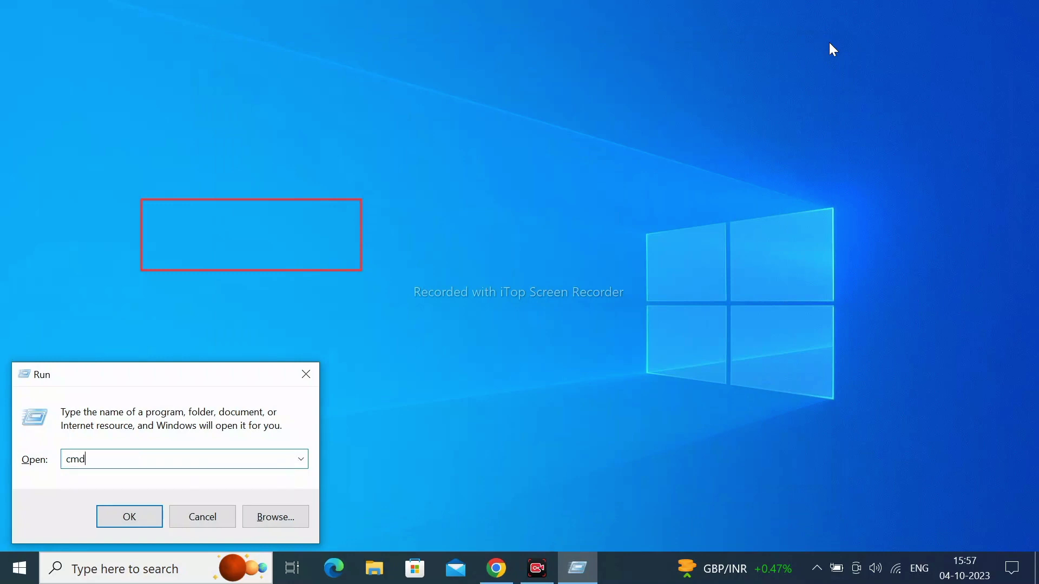
{"action": "key", "text": "Return"}
{"action": "type", "text": "d"}
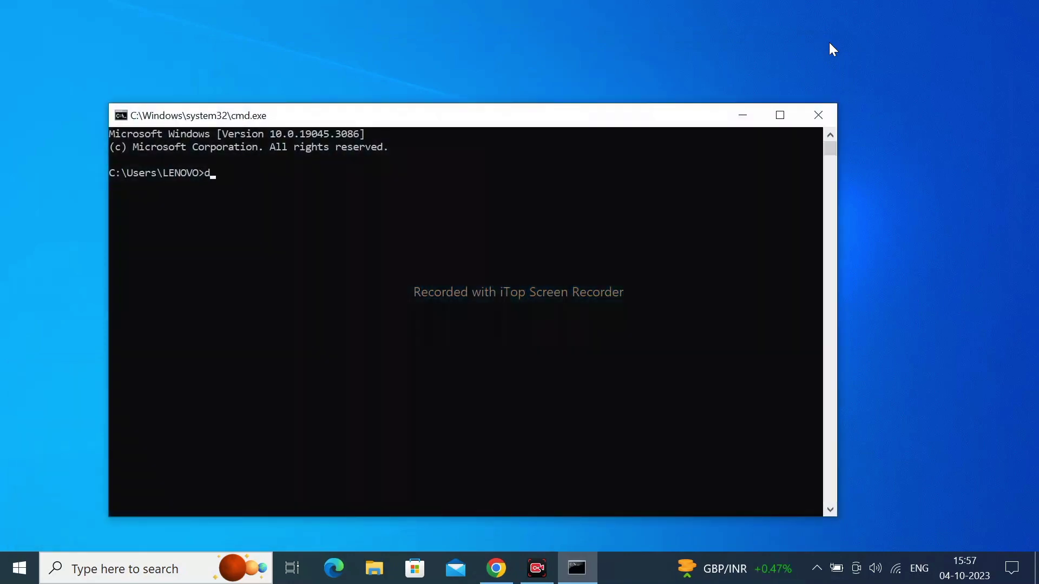
{"action": "type", "text": "iskpart"}
{"action": "key", "text": "Return"}
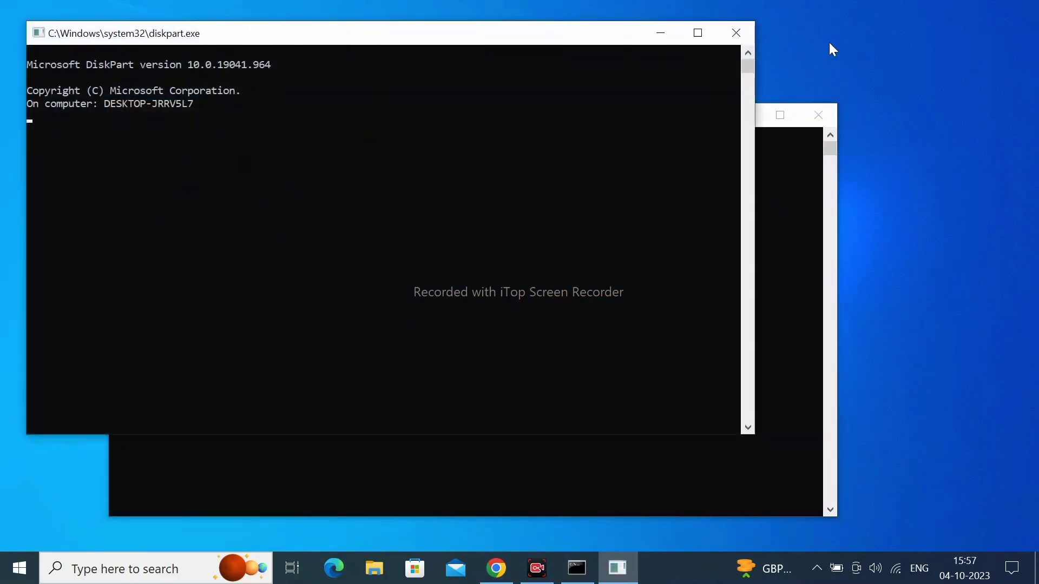
{"action": "type", "text": "list disk"}
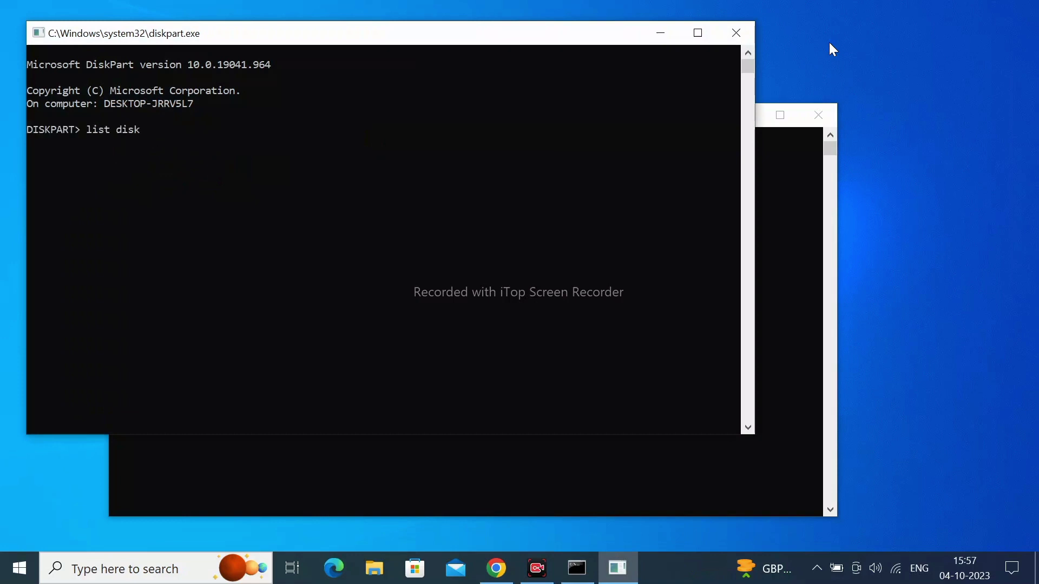
{"action": "key", "text": "Return"}
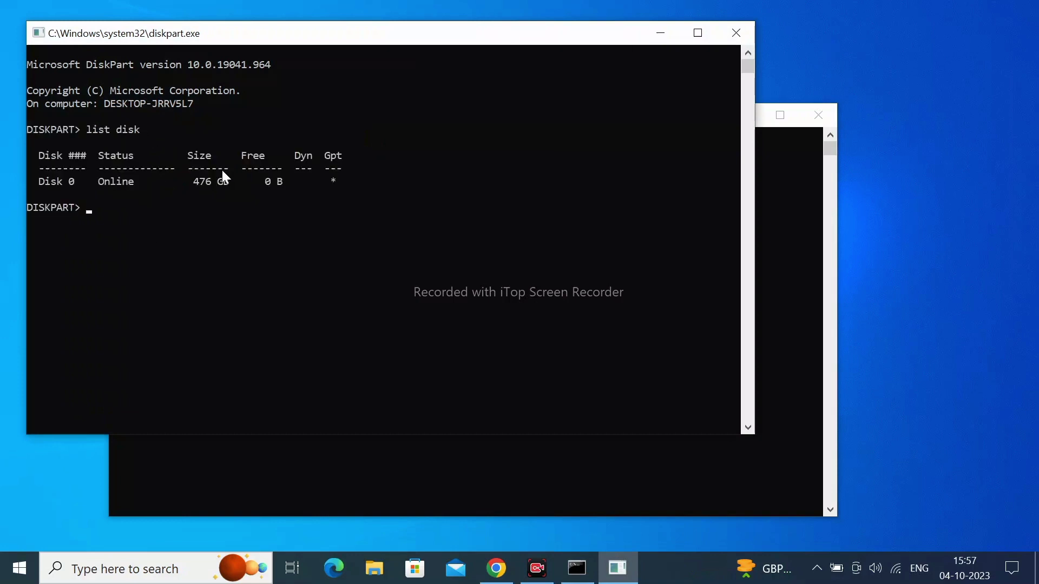
- Close the DiskPart and command prompt windows and open File Explorer
{"action": "left_click", "coordinate": [690, 541]}
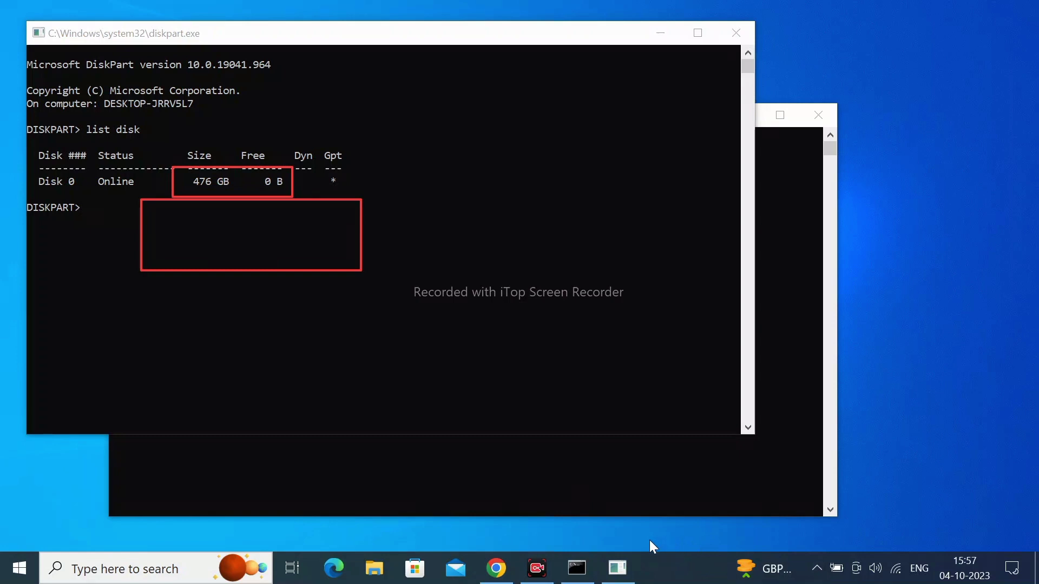
{"action": "left_click", "coordinate": [580, 280]}
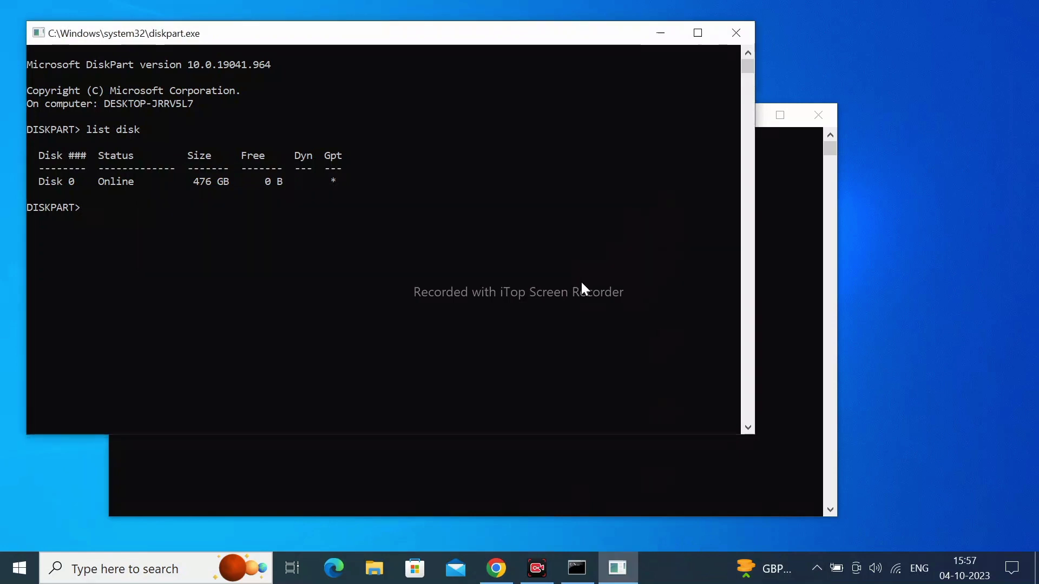
{"action": "left_click", "coordinate": [726, 24]}
{"action": "left_click", "coordinate": [810, 111]}
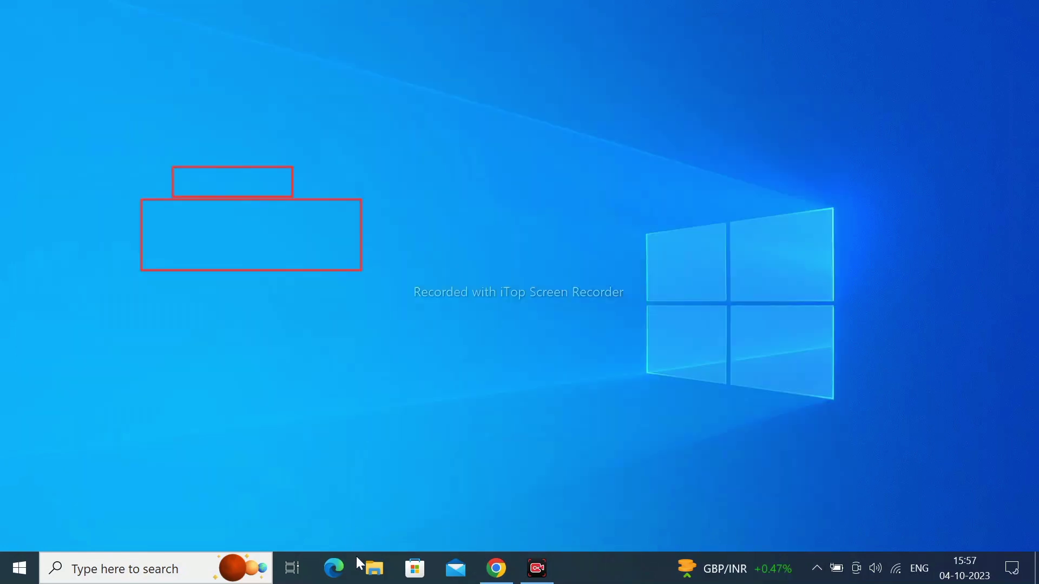
{"action": "left_click", "coordinate": [375, 568]}
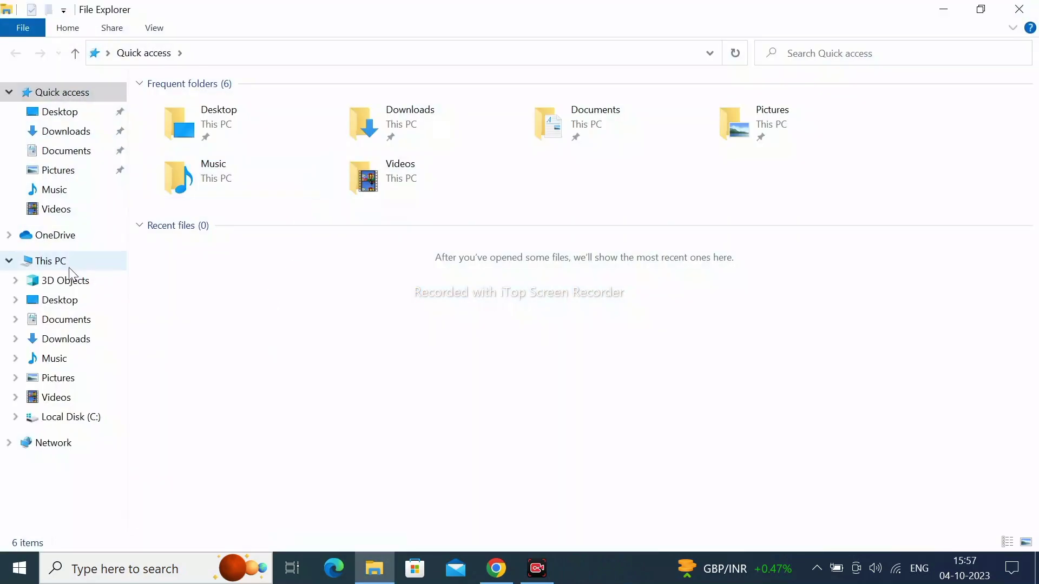
{"action": "right_click", "coordinate": [69, 267]}
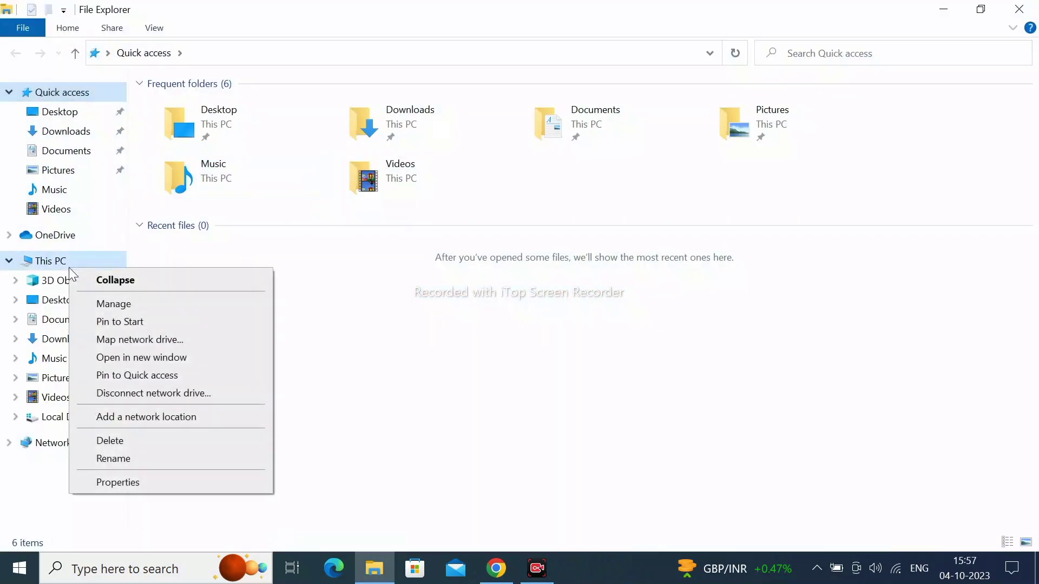
{"action": "left_click", "coordinate": [125, 482]}
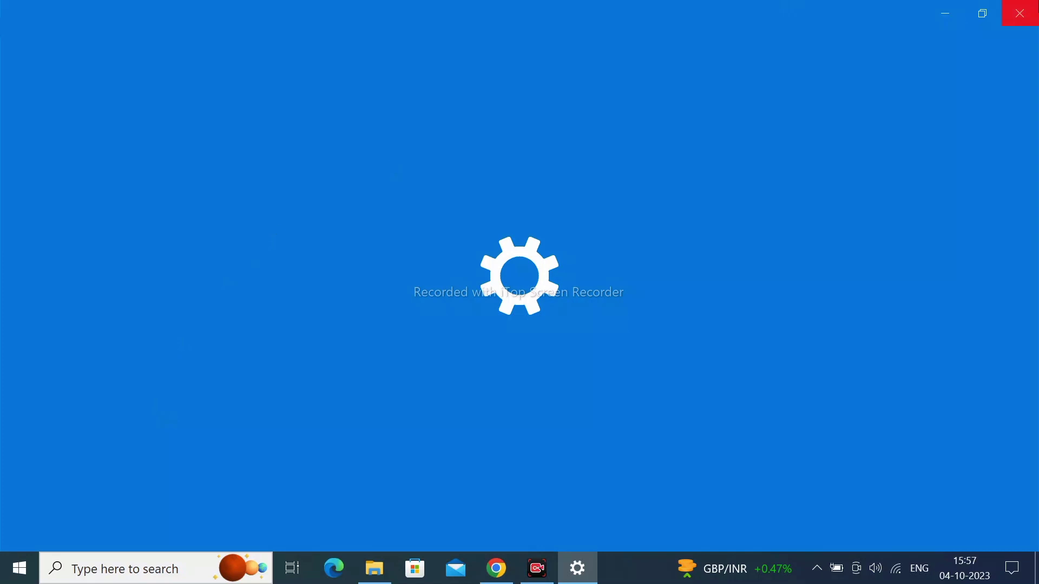
{"action": "left_click", "coordinate": [1018, 9]}
- Open Computer Management for This PC and display Disk Management
{"action": "right_click", "coordinate": [58, 260]}
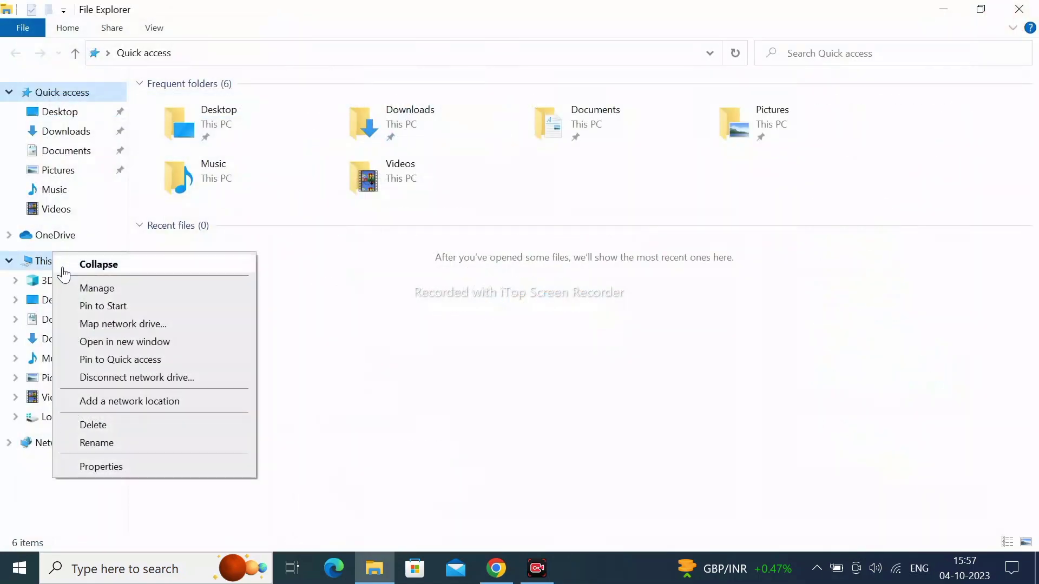
{"action": "left_click", "coordinate": [75, 295]}
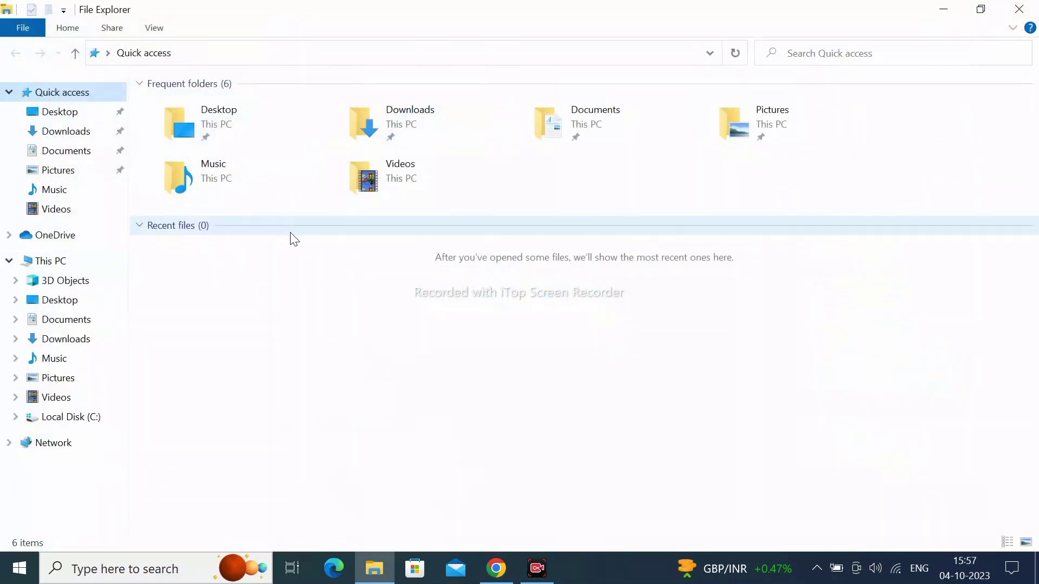
{"action": "left_click", "coordinate": [107, 210]}
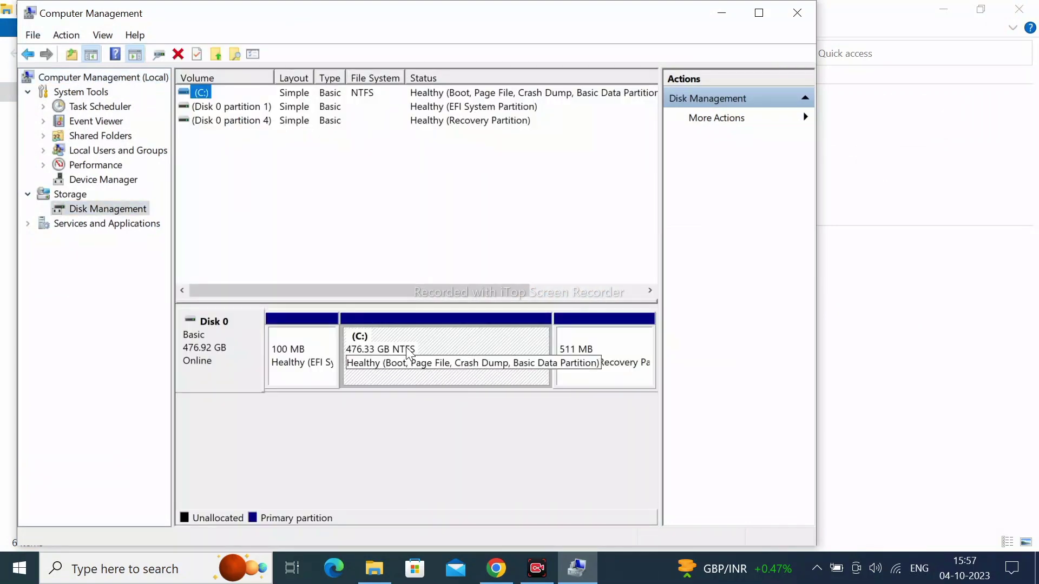
- Shrink the C: volume by 250000 MB to free up unallocated space on Disk 0
{"action": "right_click", "coordinate": [409, 355]}
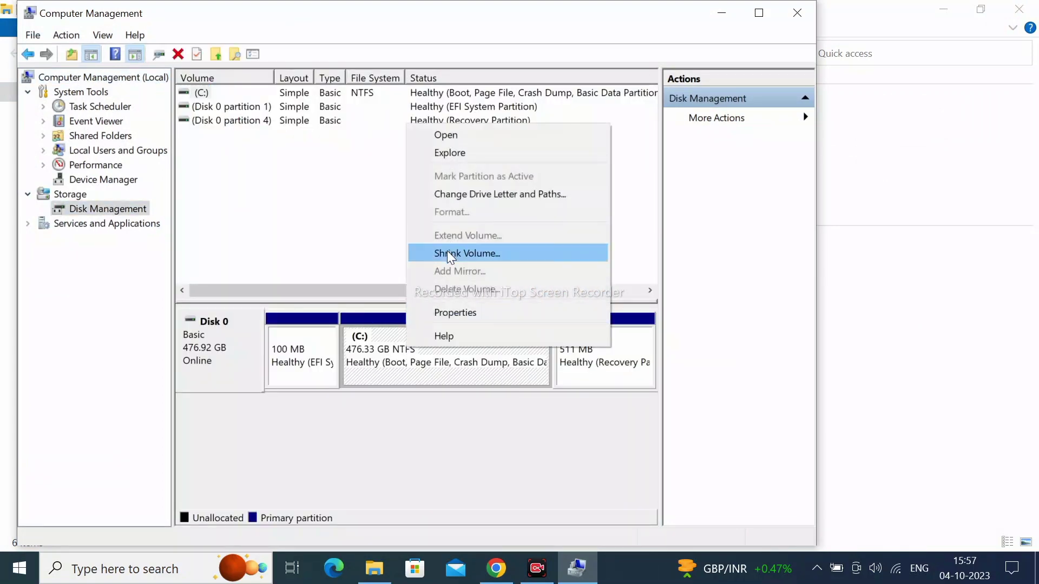
{"action": "left_click", "coordinate": [447, 252]}
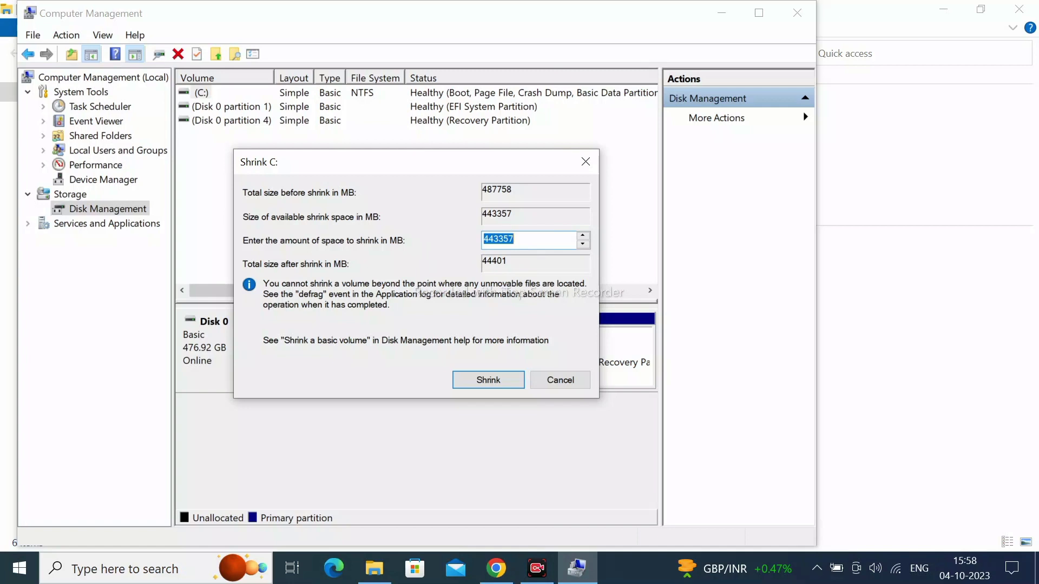
{"action": "key", "text": "BackSpace"}
{"action": "type", "text": "250000"}
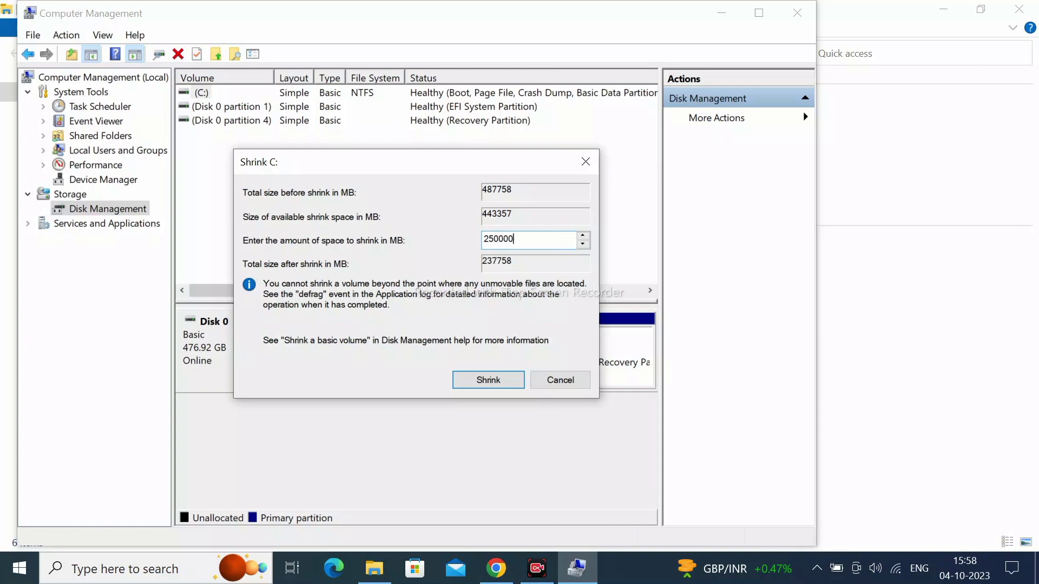
{"action": "left_click", "coordinate": [499, 376]}
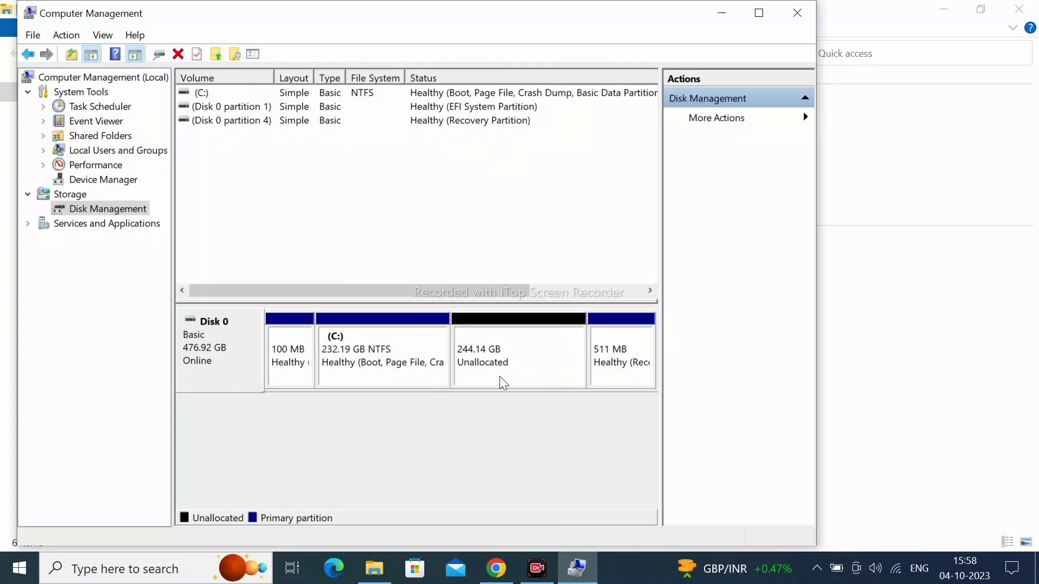
- Start a new simple volume in the unallocated space, keeping the full 249999 MB size and assigning drive letter D
{"action": "right_click", "coordinate": [511, 363]}
{"action": "left_click", "coordinate": [541, 374]}
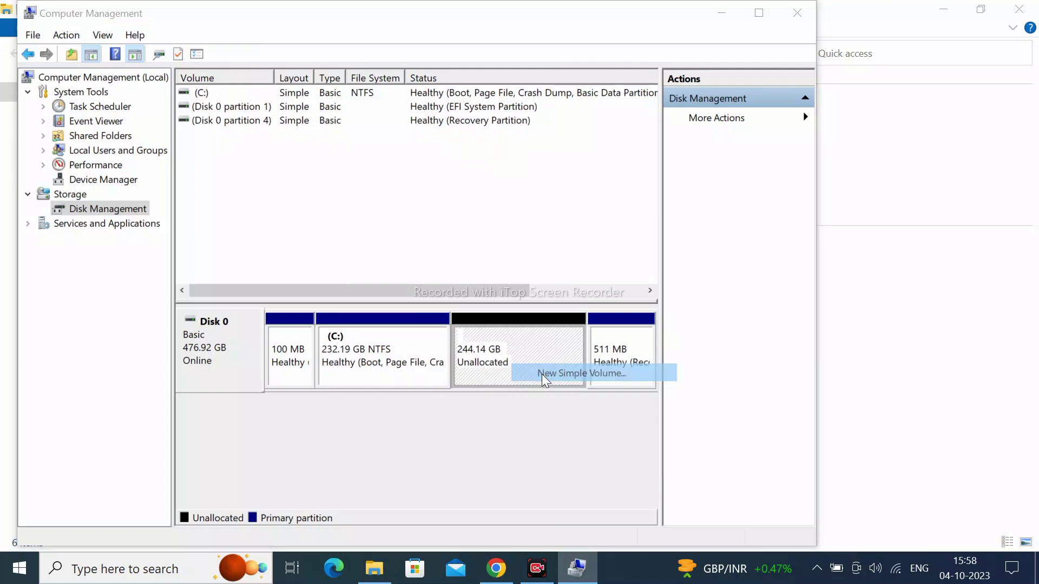
{"action": "left_click", "coordinate": [508, 386]}
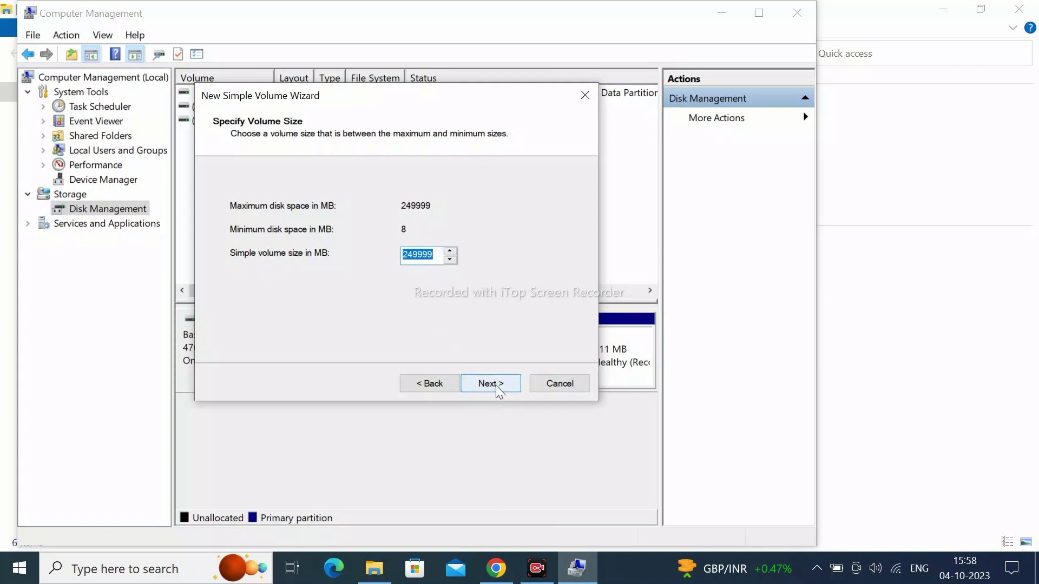
{"action": "left_click", "coordinate": [496, 385]}
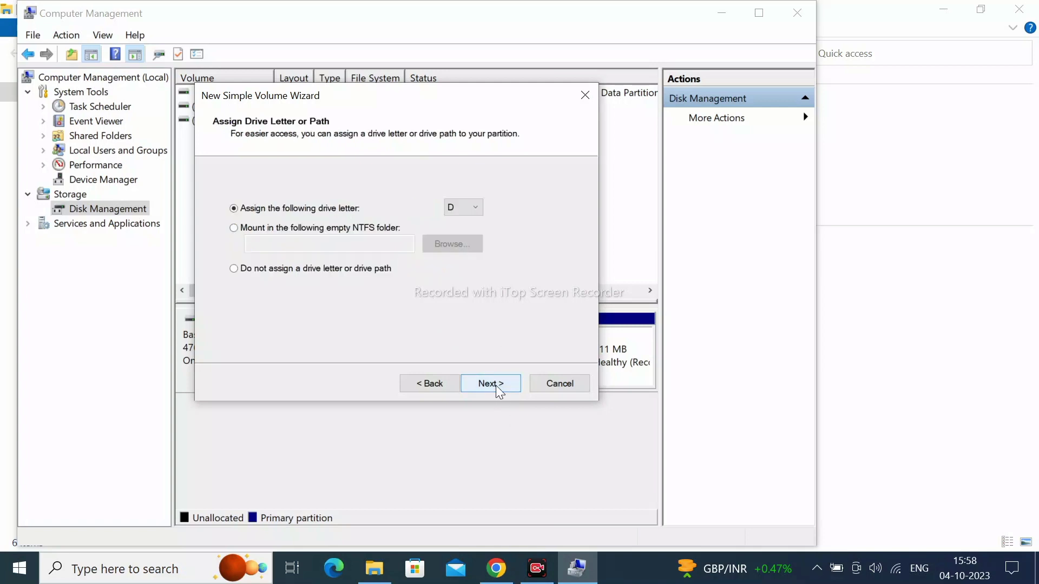
{"action": "left_click", "coordinate": [471, 216]}
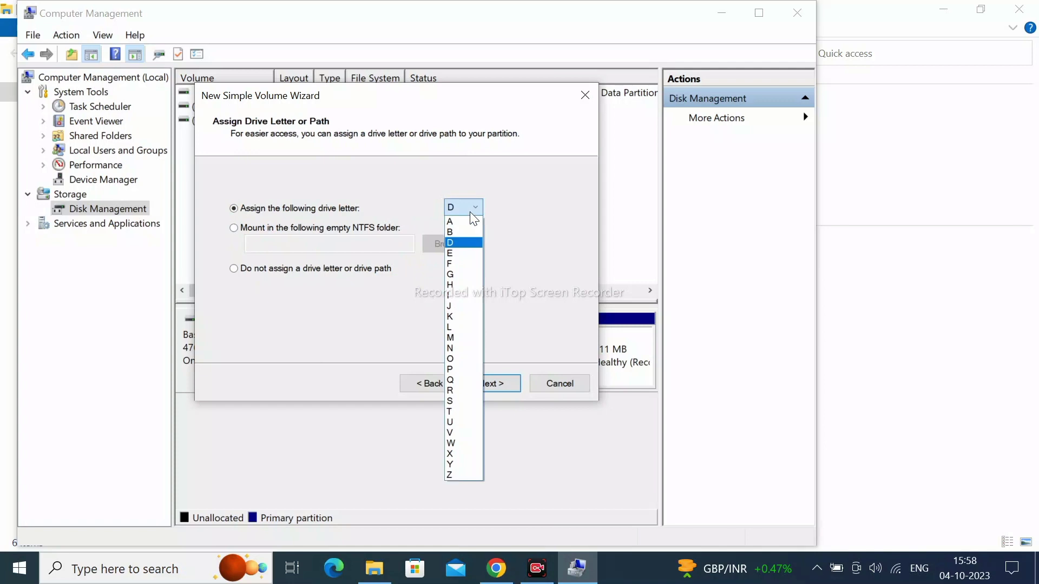
{"action": "left_click", "coordinate": [469, 244]}
{"action": "left_click", "coordinate": [479, 384]}
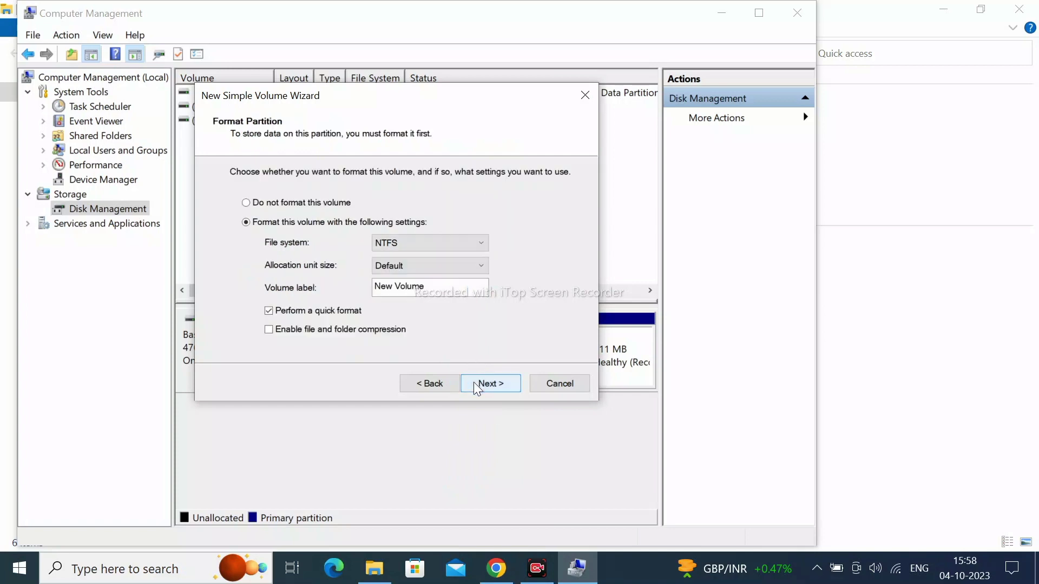
- Keep the NTFS quick format, label the new volume "Local disk" and finish creating it
{"action": "left_click", "coordinate": [424, 241]}
{"action": "left_click", "coordinate": [424, 241]}
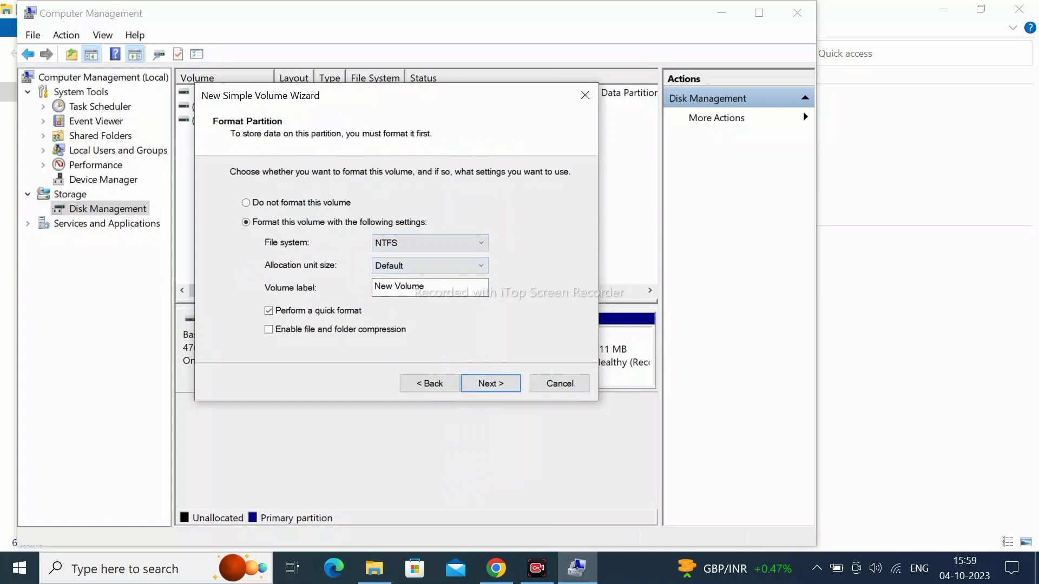
{"action": "left_click", "coordinate": [425, 287]}
{"action": "key", "text": "BackSpace"}
{"action": "key", "text": "BackSpace"}
{"action": "key", "text": "BackSpace"}
{"action": "key", "text": "BackSpace"}
{"action": "key", "text": "BackSpace"}
{"action": "key", "text": "BackSpace"}
{"action": "key", "text": "BackSpace"}
{"action": "key", "text": "BackSpace"}
{"action": "key", "text": "BackSpace"}
{"action": "key", "text": "BackSpace"}
{"action": "type", "text": "Local disk"}
{"action": "left_click", "coordinate": [489, 384]}
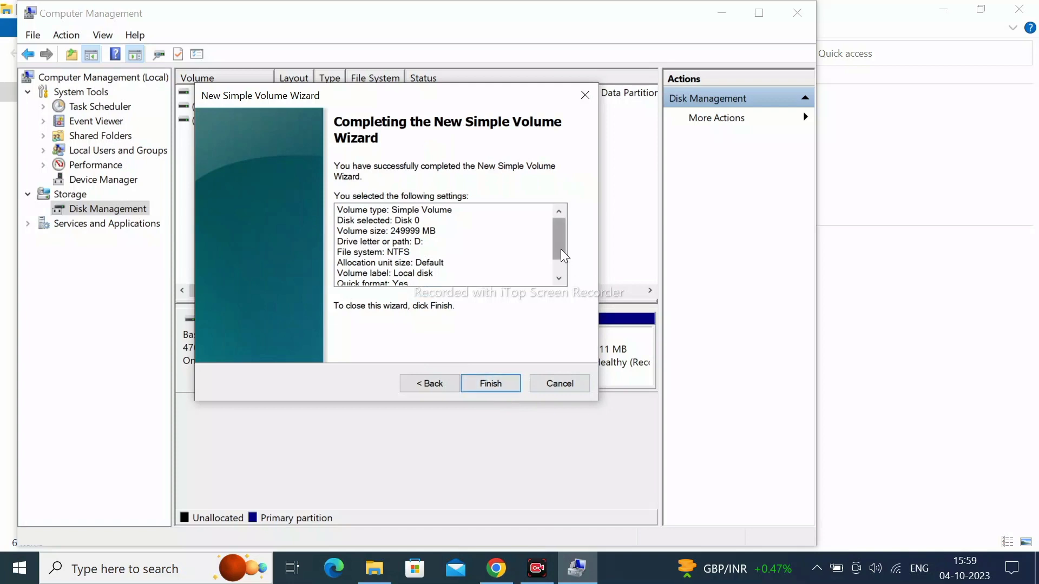
{"action": "left_click_drag", "start_coordinate": [561, 249], "coordinate": [560, 275]}
{"action": "left_click", "coordinate": [489, 384]}
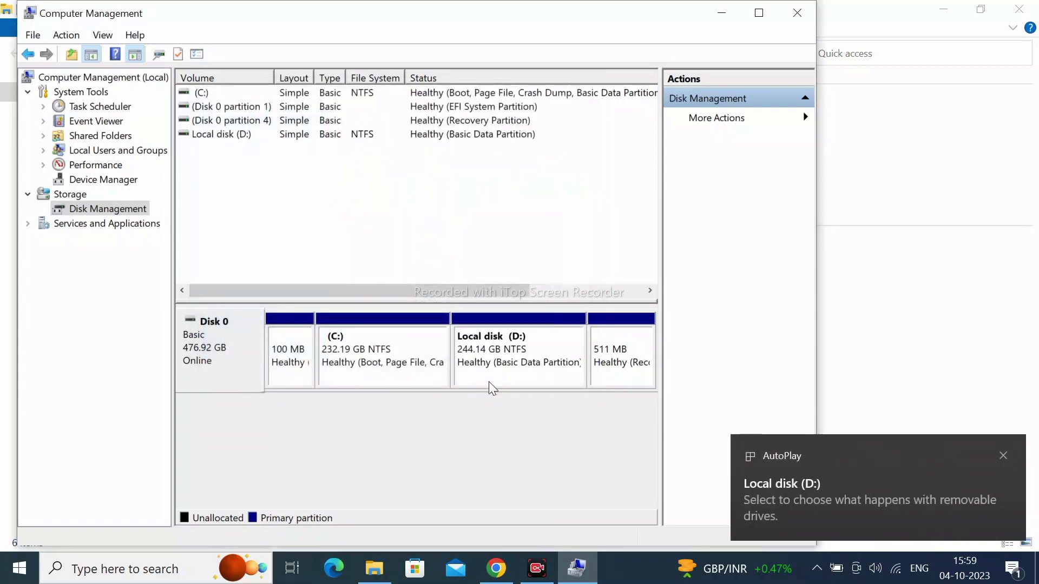
- Check the drives under This PC in File Explorer and return to Computer Management from there
{"action": "left_click", "coordinate": [374, 568]}
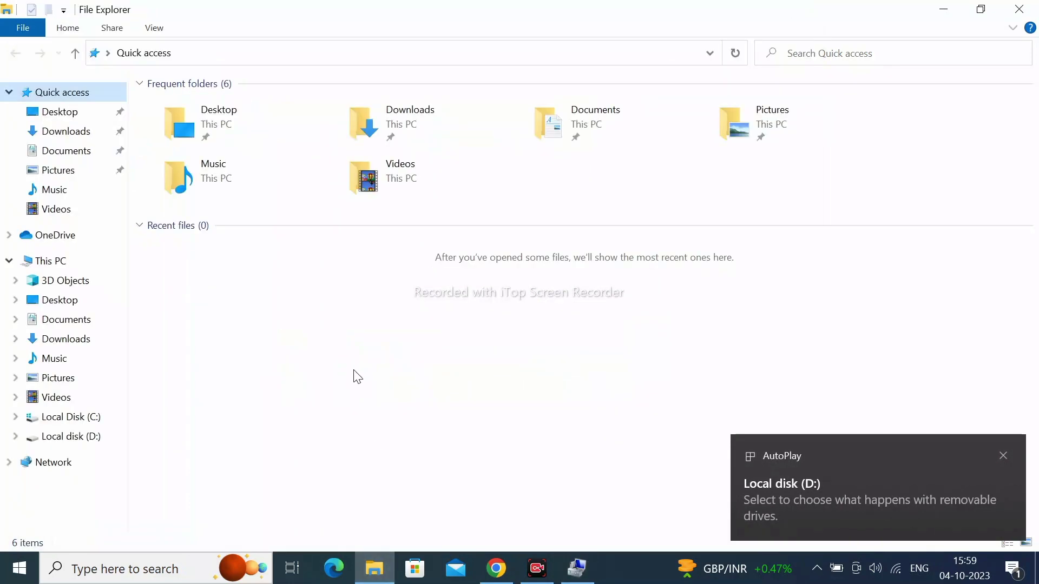
{"action": "left_click", "coordinate": [92, 255]}
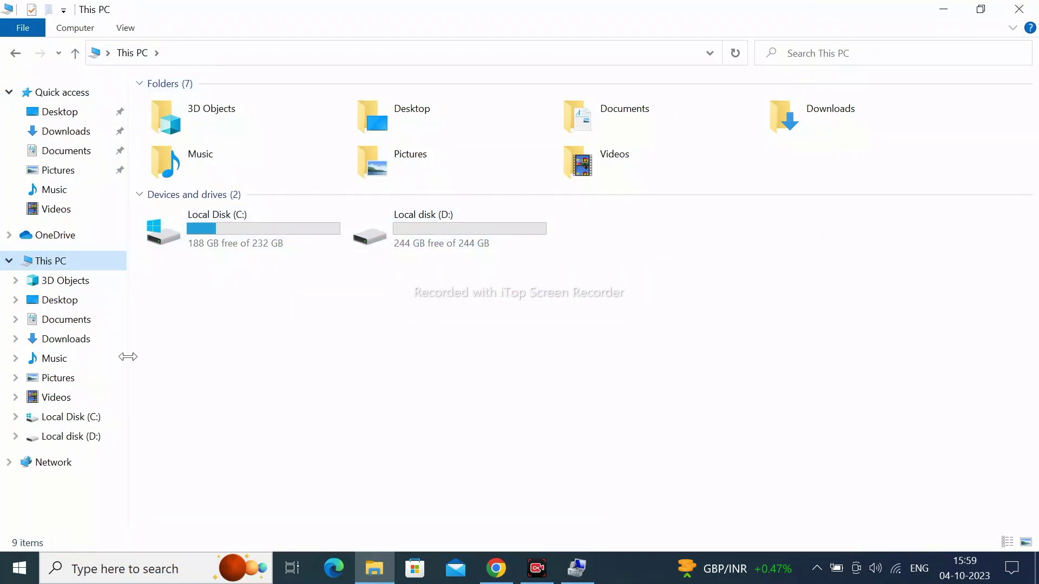
{"action": "right_click", "coordinate": [80, 260]}
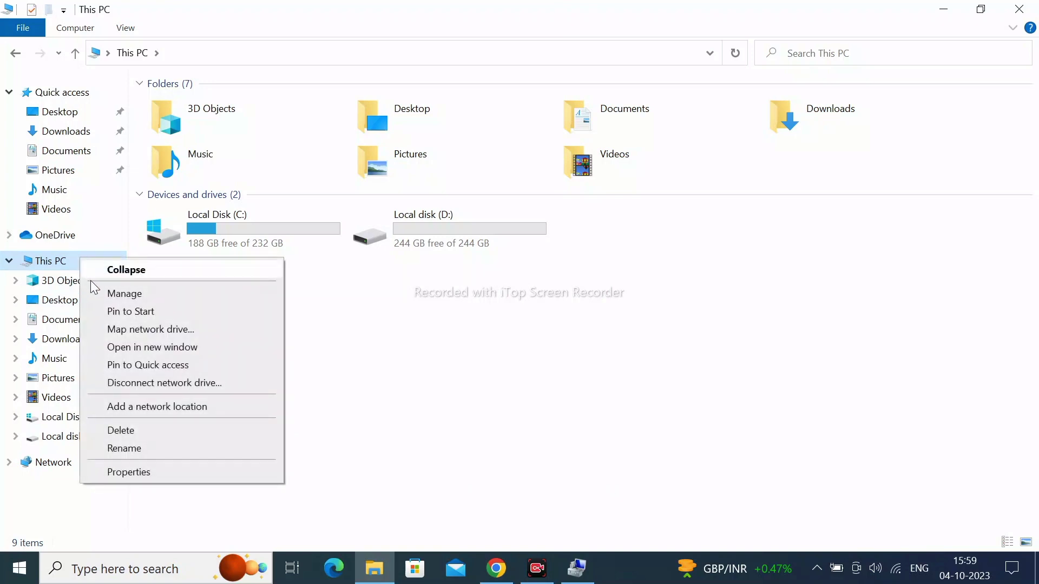
{"action": "left_click", "coordinate": [111, 294]}
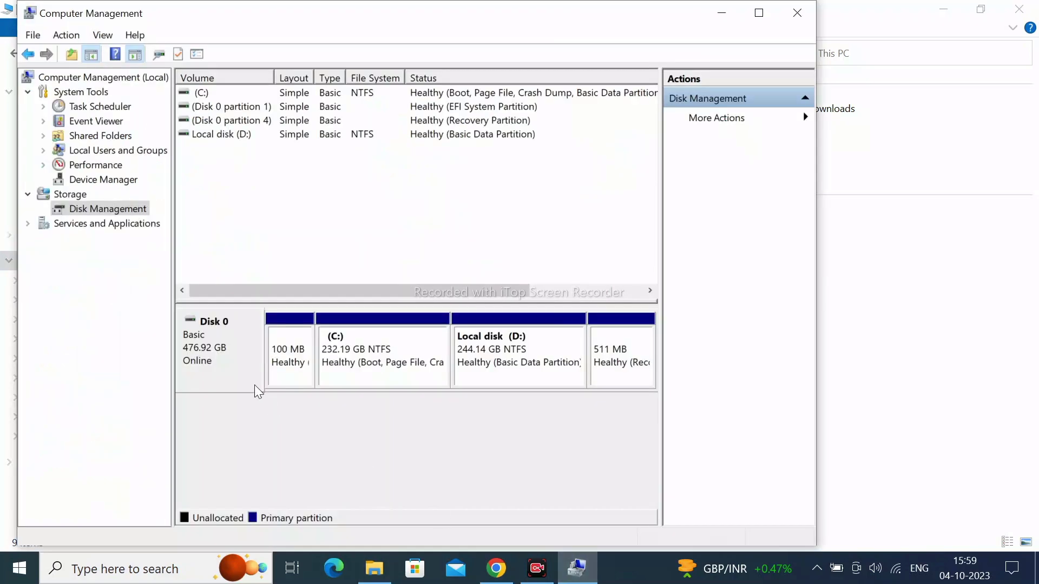
- Delete the Local disk (D:) volume from Disk 0 and accept erasing all its data
{"action": "left_click", "coordinate": [494, 361]}
{"action": "right_click", "coordinate": [499, 357]}
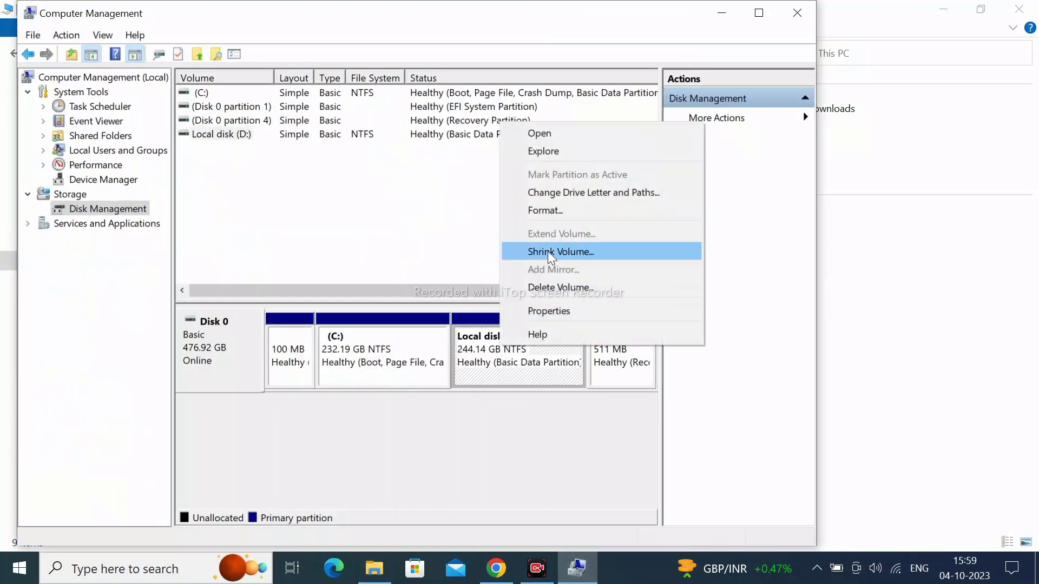
{"action": "left_click", "coordinate": [536, 284]}
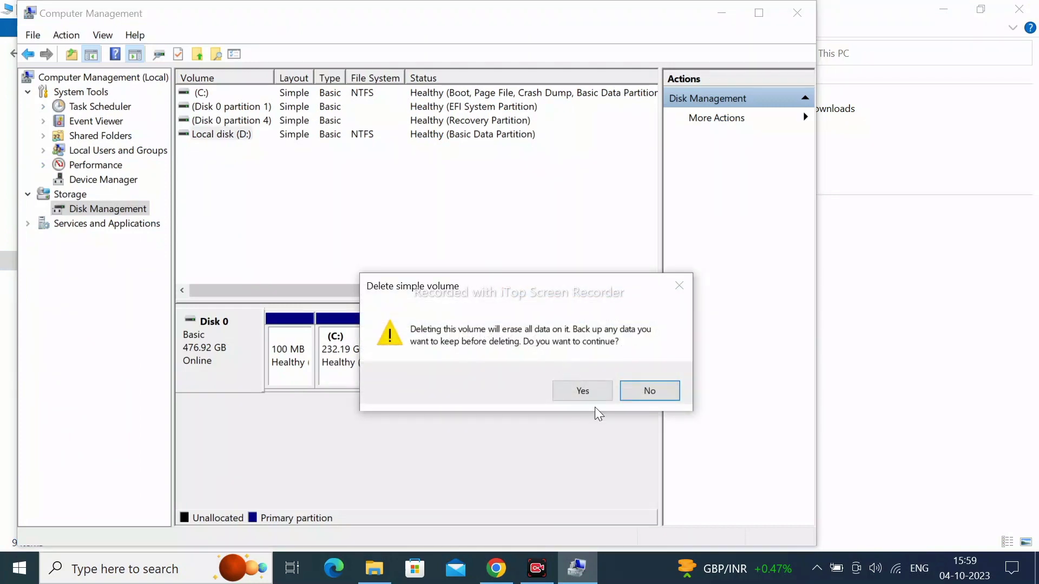
{"action": "left_click", "coordinate": [595, 388]}
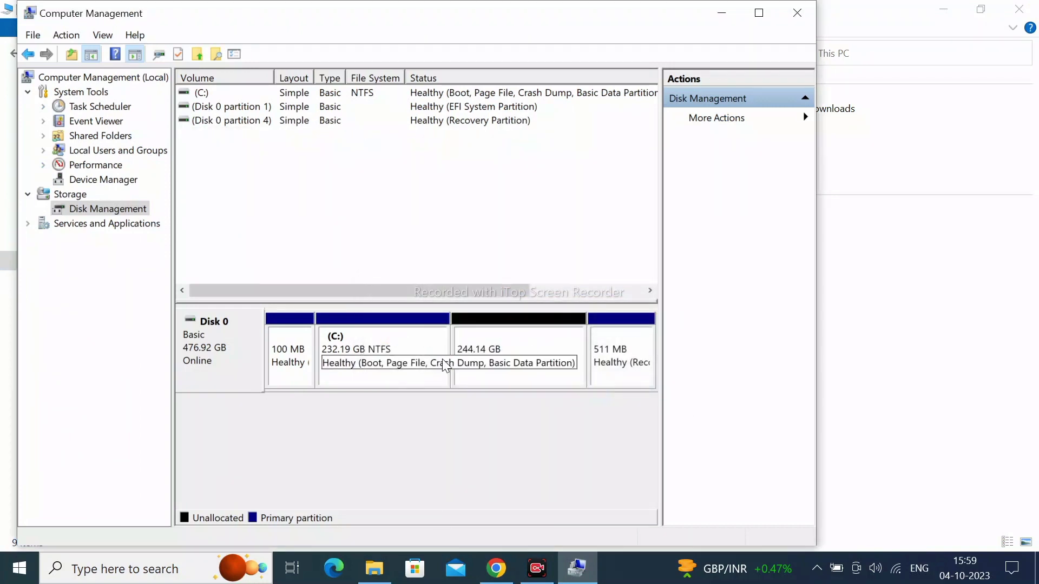
- Extend the C: volume with the full 249999 MB of unallocated space on Disk 0
{"action": "right_click", "coordinate": [419, 349]}
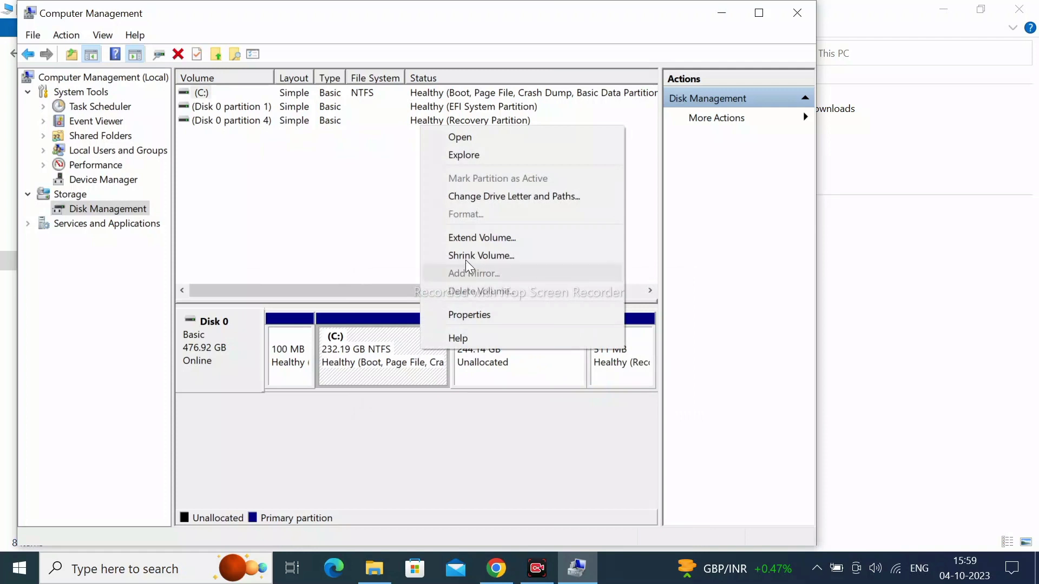
{"action": "left_click", "coordinate": [485, 239]}
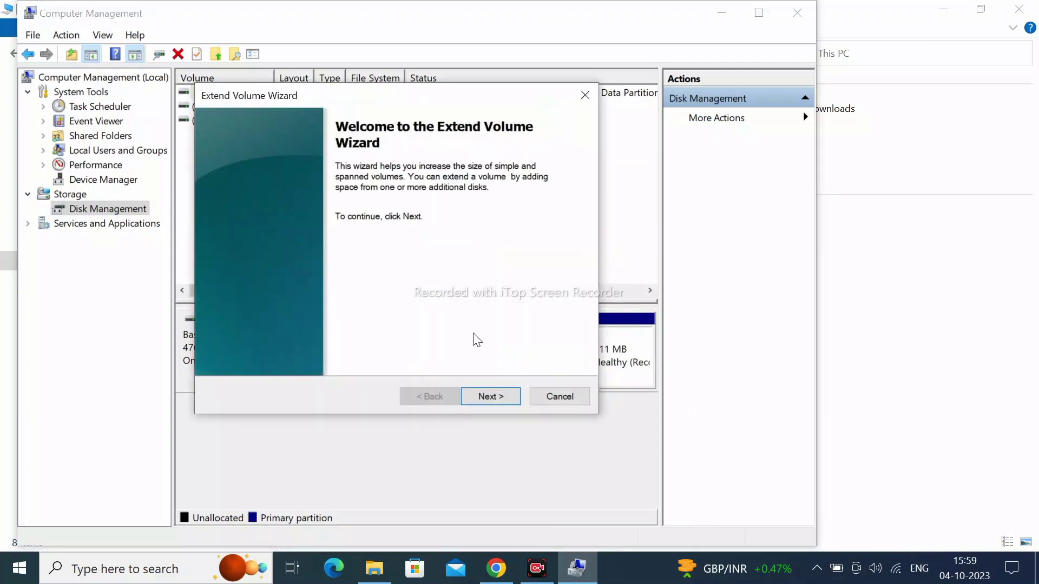
{"action": "left_click", "coordinate": [490, 396]}
{"action": "left_click", "coordinate": [489, 398]}
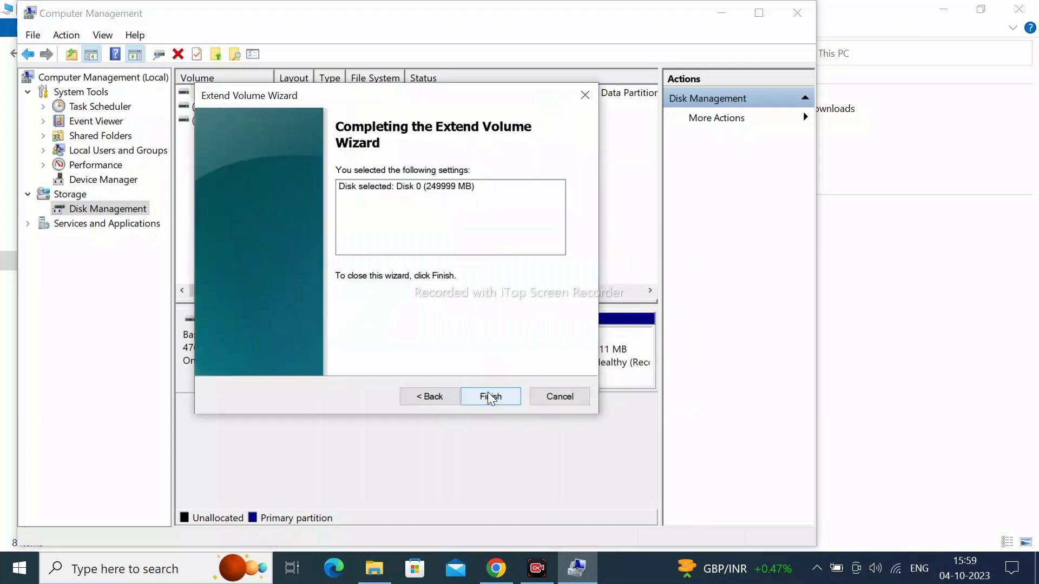
{"action": "left_click", "coordinate": [488, 393]}
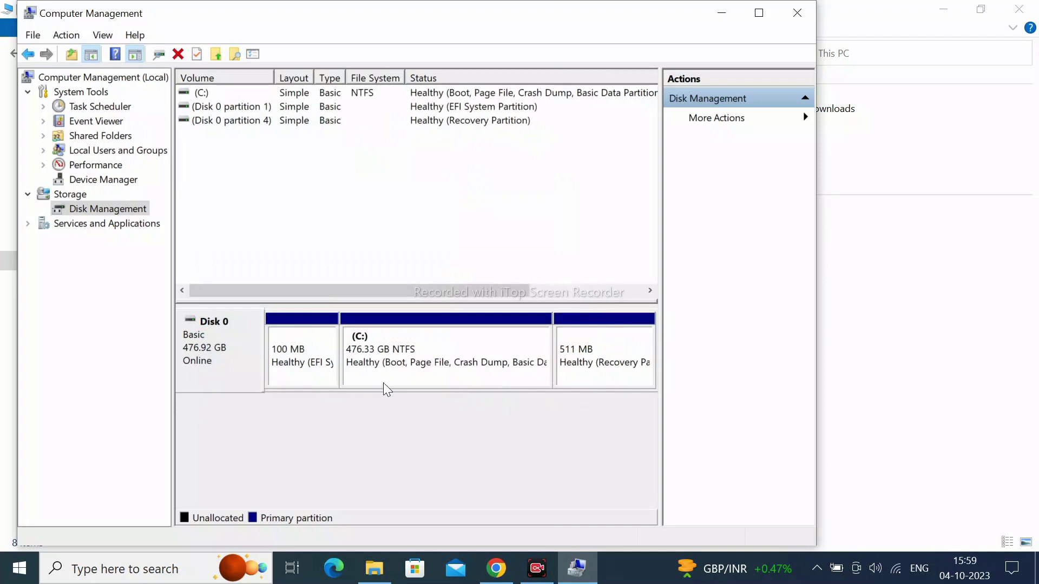
- Check the size of the C: drive under This PC in File Explorer, then return to Computer Management
{"action": "left_click", "coordinate": [374, 568]}
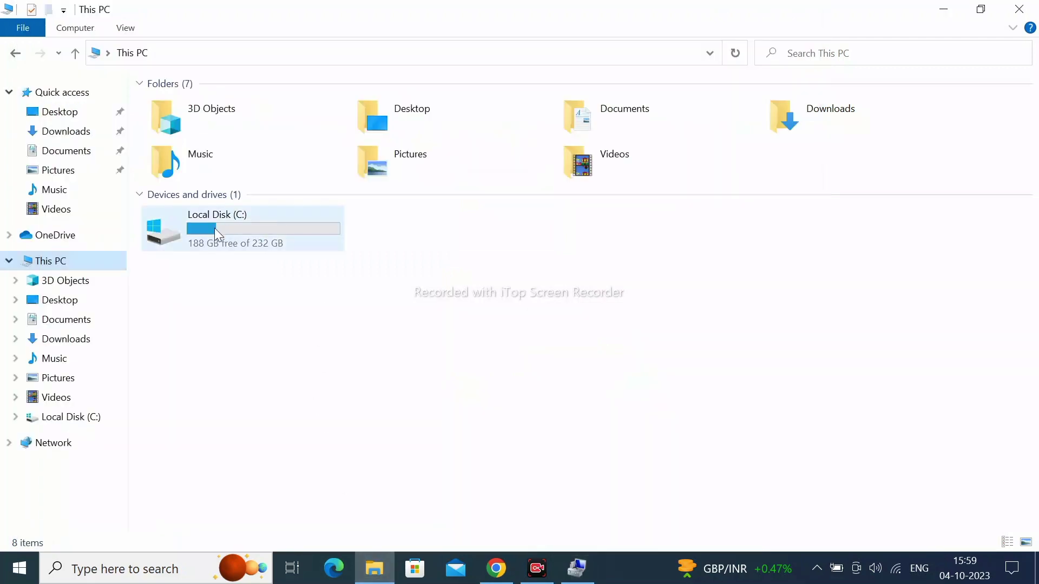
{"action": "left_click", "coordinate": [54, 262]}
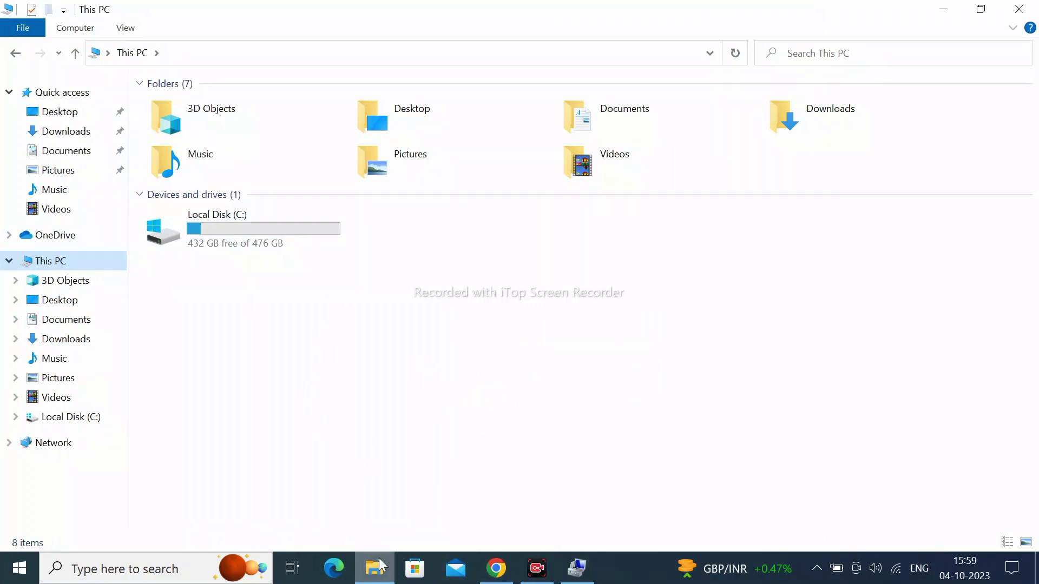
{"action": "left_click", "coordinate": [572, 575]}
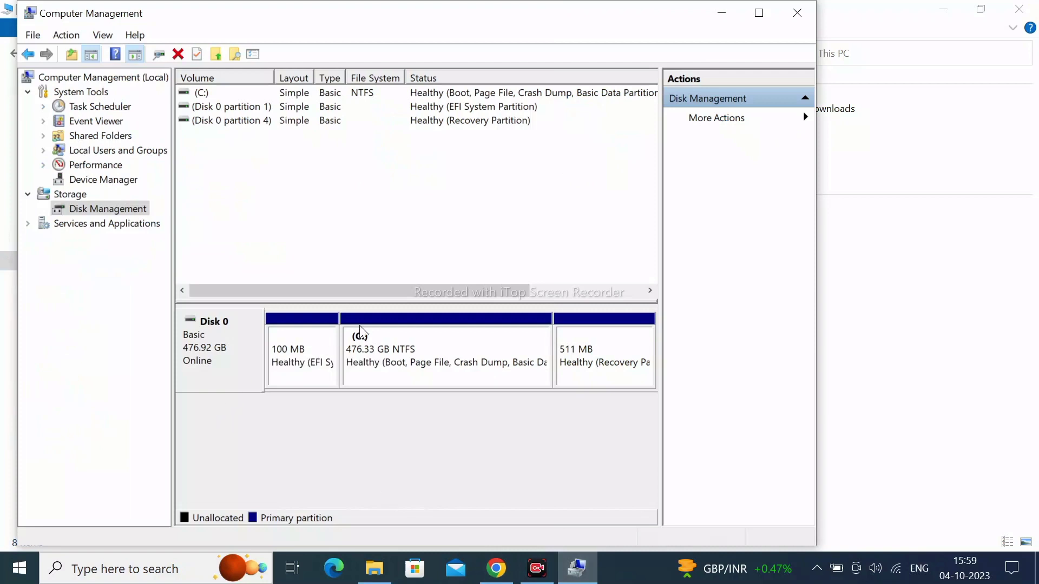
- Shrink the extended C: volume by 250000 MB to free unallocated space again
{"action": "left_click", "coordinate": [411, 381]}
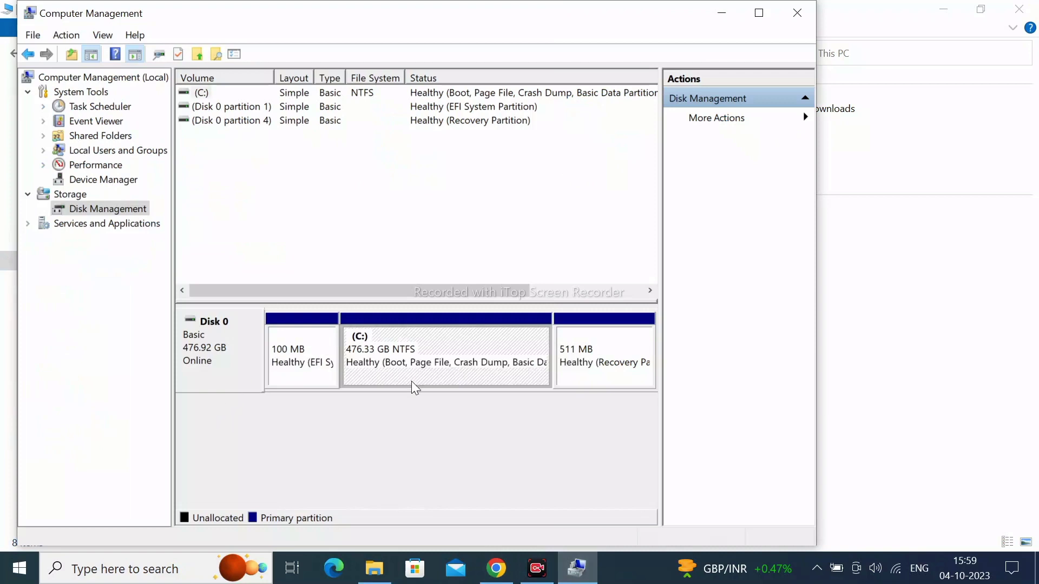
{"action": "right_click", "coordinate": [437, 352]}
{"action": "left_click", "coordinate": [498, 259]}
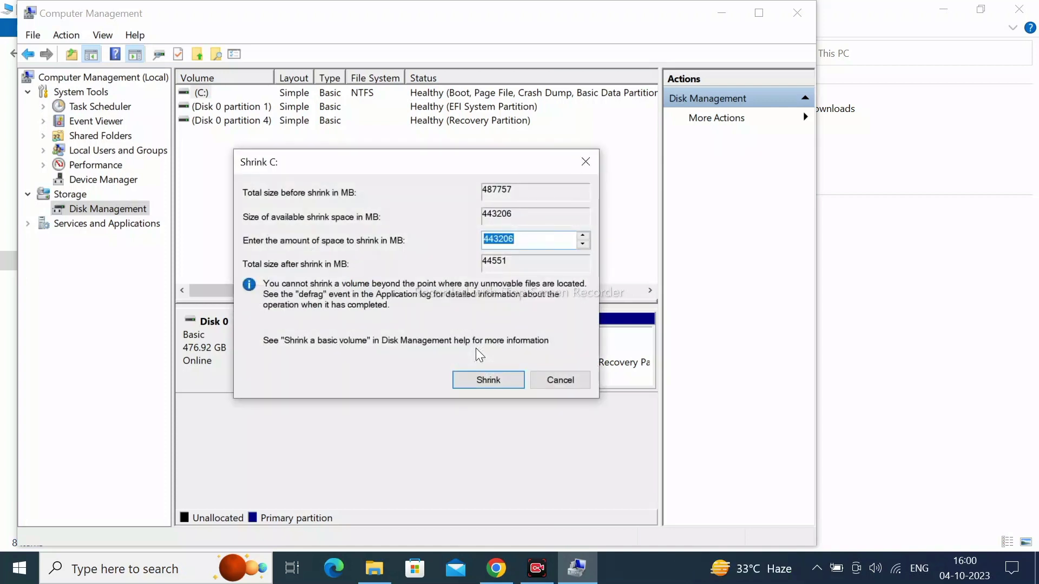
{"action": "type", "text": "250000"}
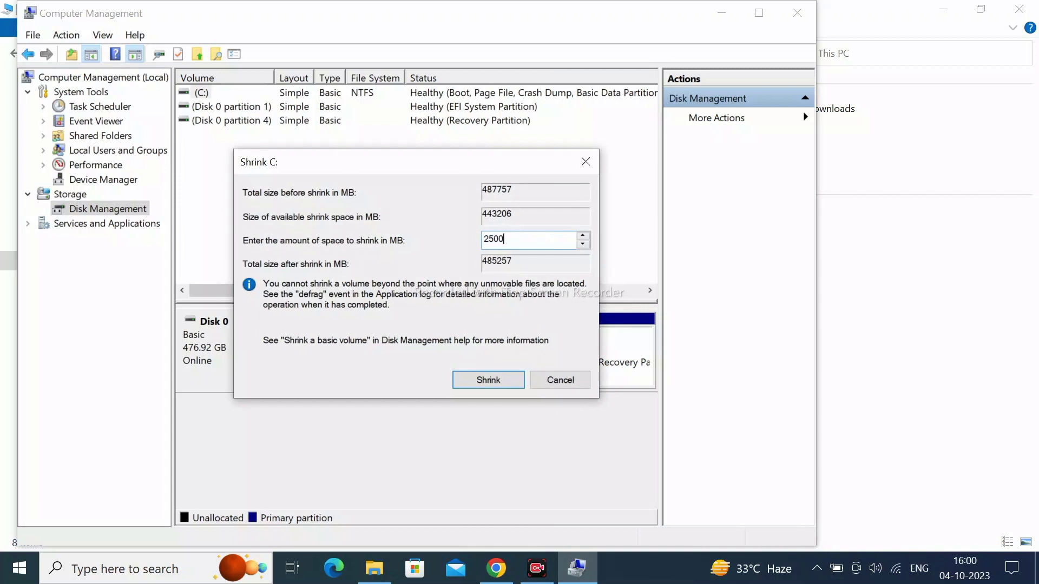
{"action": "left_click", "coordinate": [499, 385]}
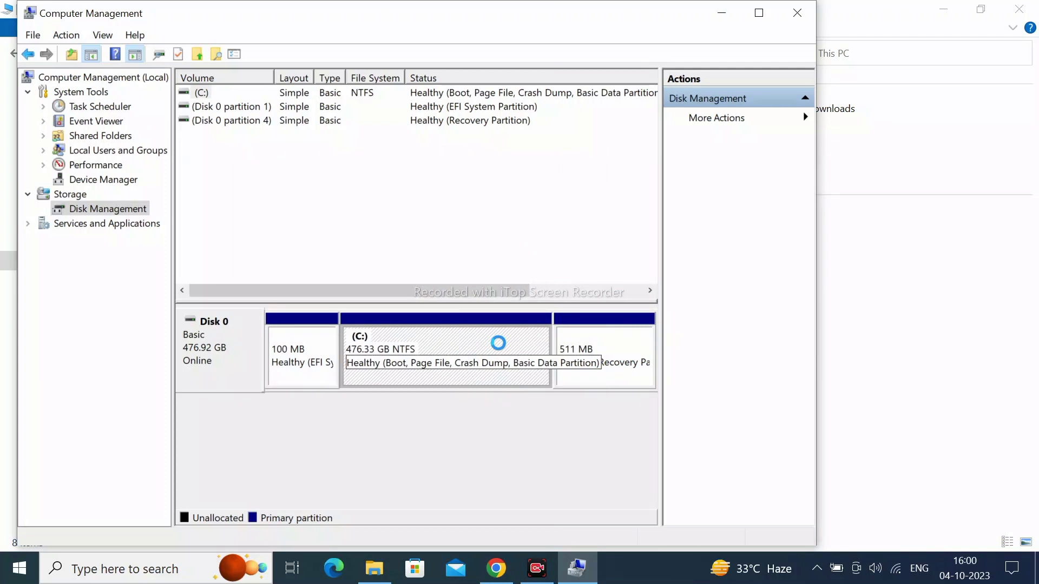
- Start a new simple volume in the unallocated space, keeping the full 250000 MB size and drive letter D
{"action": "right_click", "coordinate": [500, 345]}
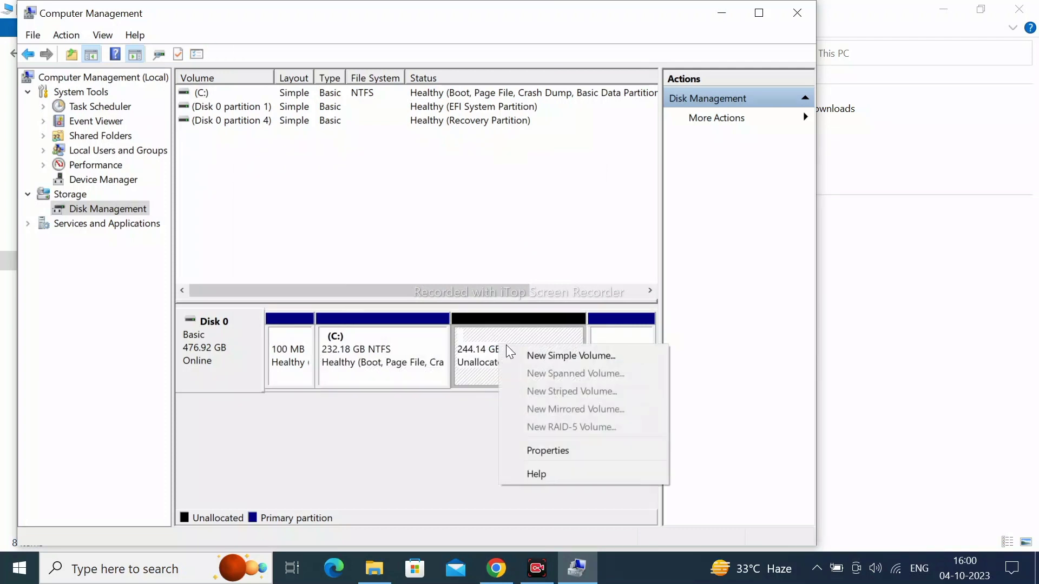
{"action": "left_click", "coordinate": [515, 357]}
{"action": "left_click", "coordinate": [485, 386]}
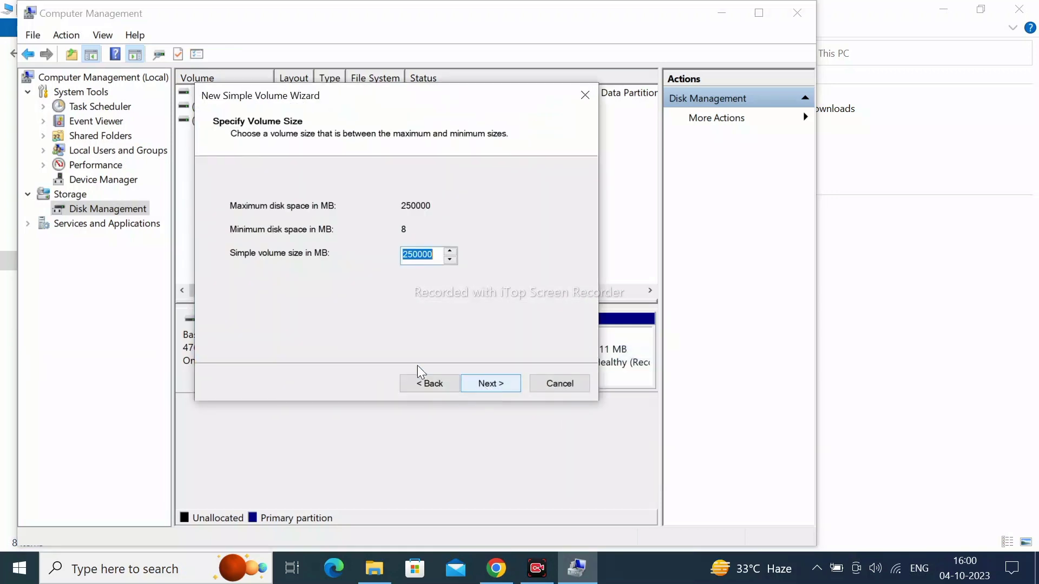
{"action": "left_click", "coordinate": [477, 385]}
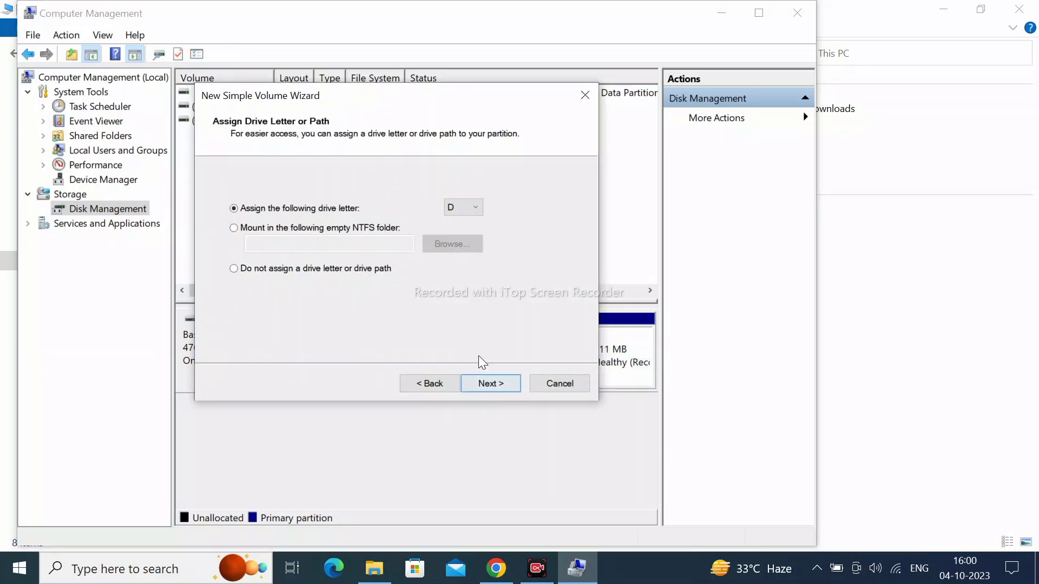
{"action": "left_click", "coordinate": [483, 380]}
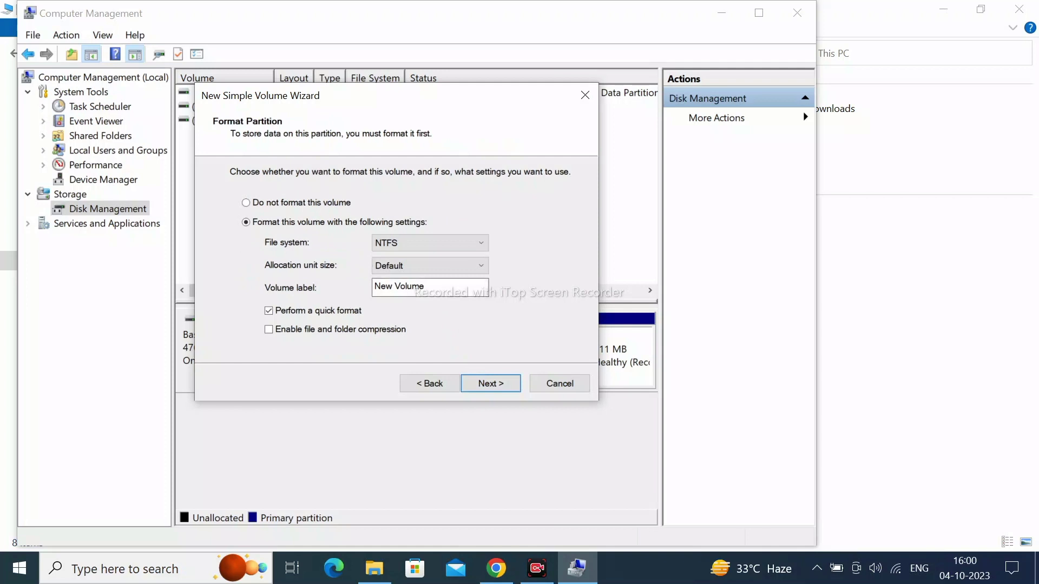
- Label the new volume "Local disk", keep the NTFS quick format settings and finish creating it
{"action": "type", "text": "L"}
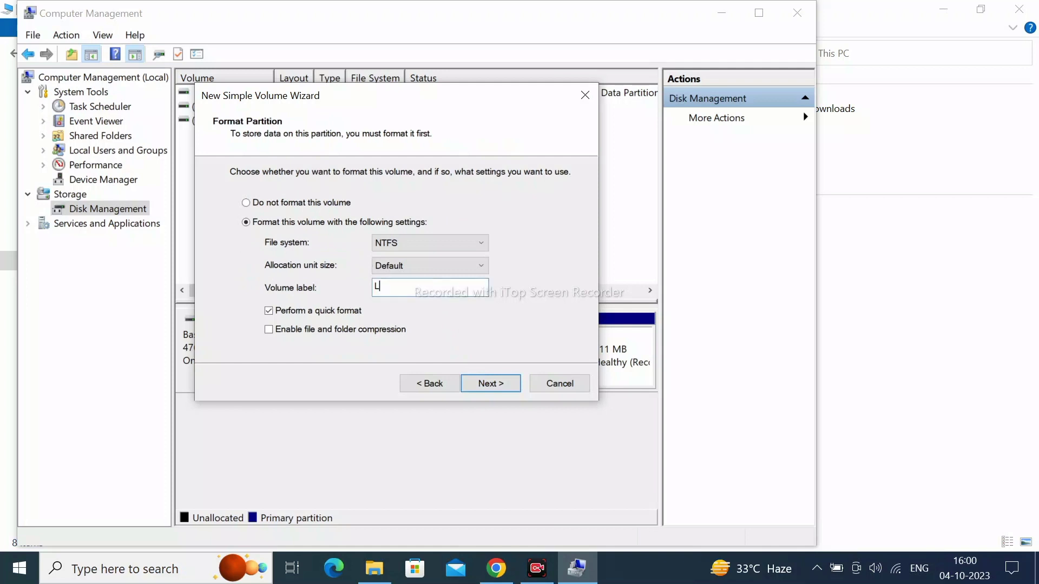
{"action": "type", "text": "ocal disk"}
{"action": "key", "text": "Return"}
{"action": "key", "text": "Return"}
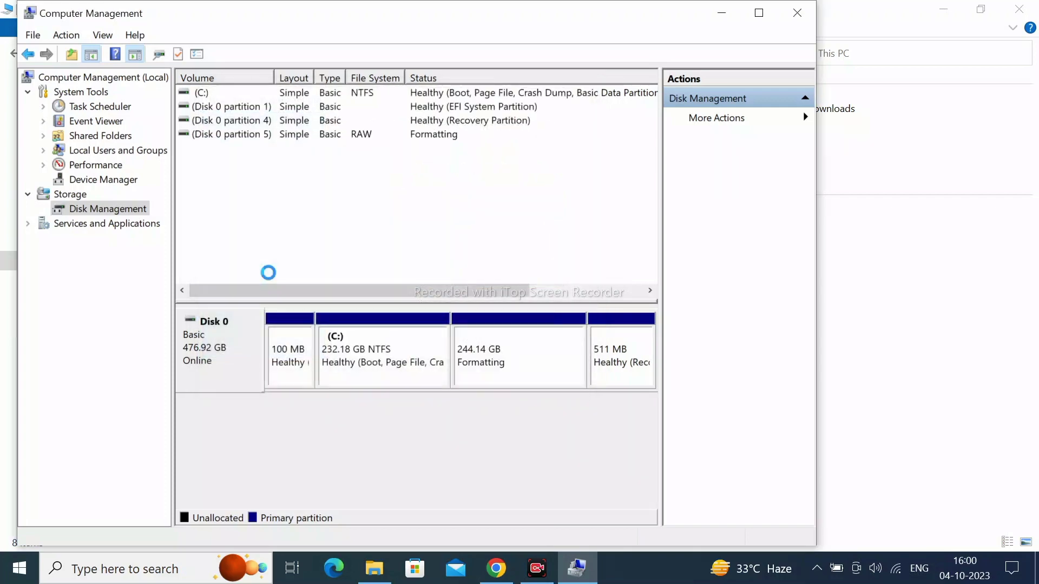
- Close Computer Management and the open File Explorer window, then reopen File Explorer to view the drives under This PC
{"action": "left_click", "coordinate": [795, 11]}
{"action": "left_click", "coordinate": [1018, 9]}
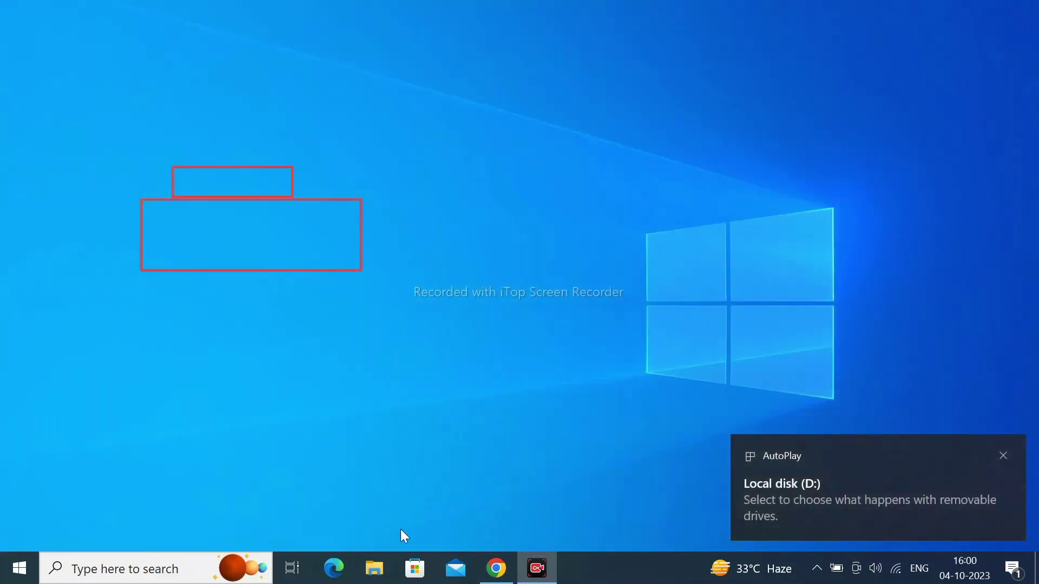
{"action": "left_click", "coordinate": [374, 568]}
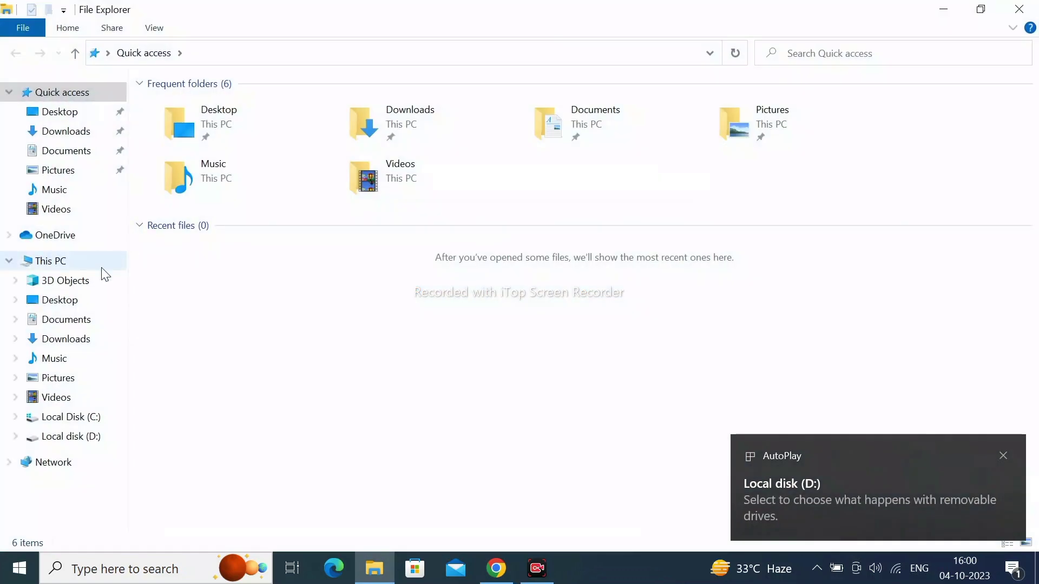
{"action": "left_click", "coordinate": [81, 263]}
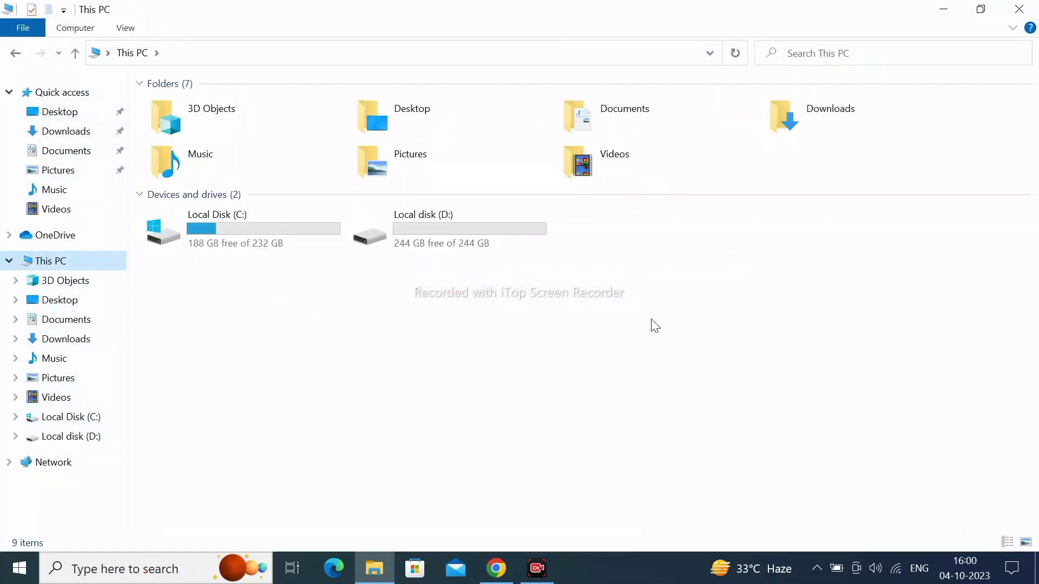